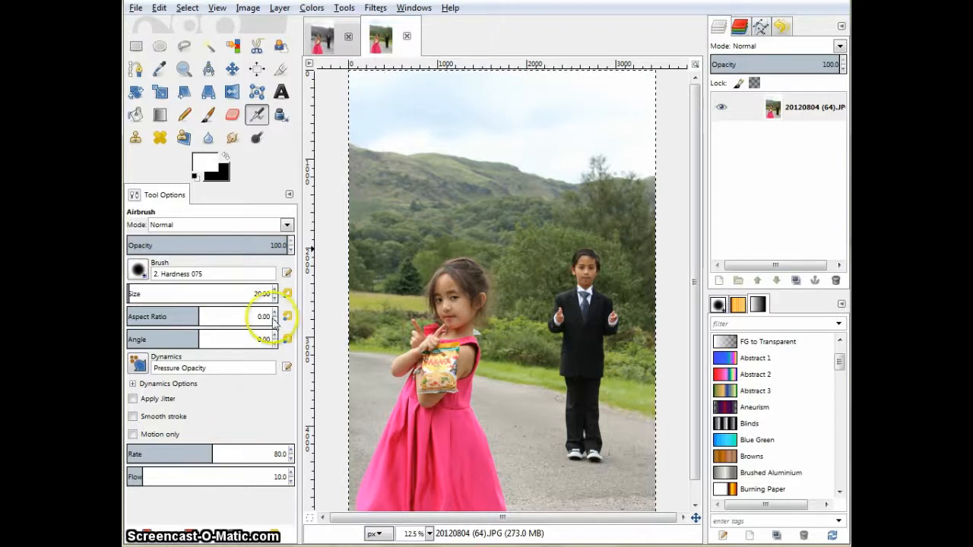
# Open the original color photo and copy the whole image to the clipboard.
pyautogui.click(323, 41)
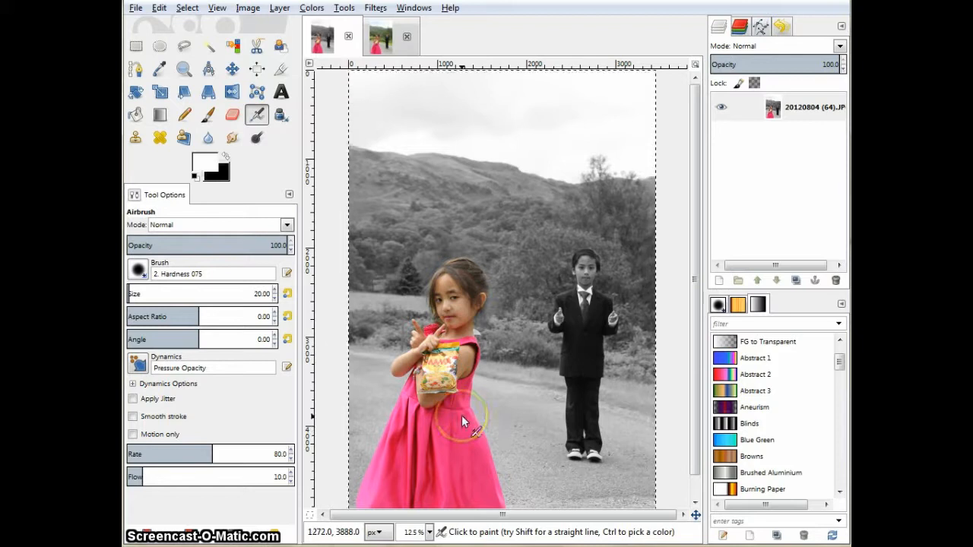
pyautogui.click(382, 43)
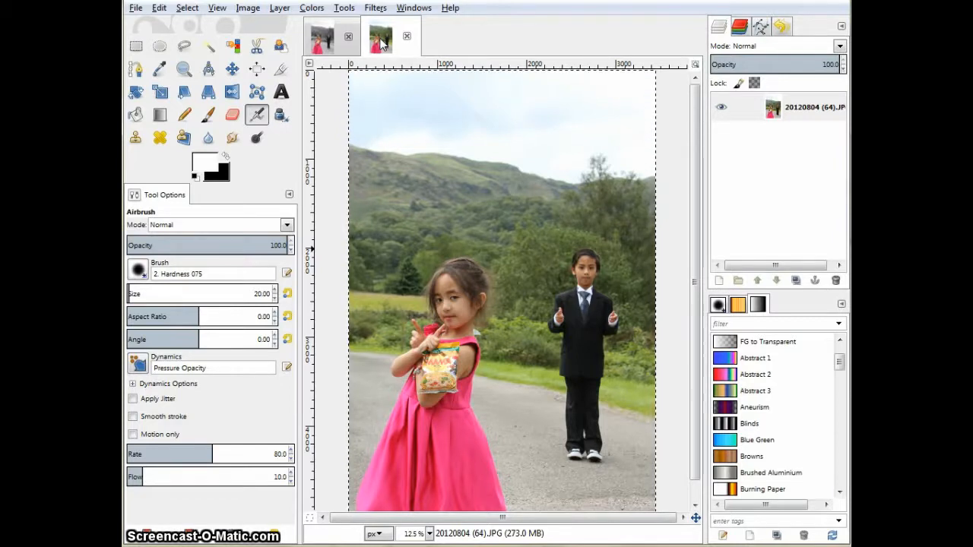
pyautogui.hotkey('ctrl', 'c')
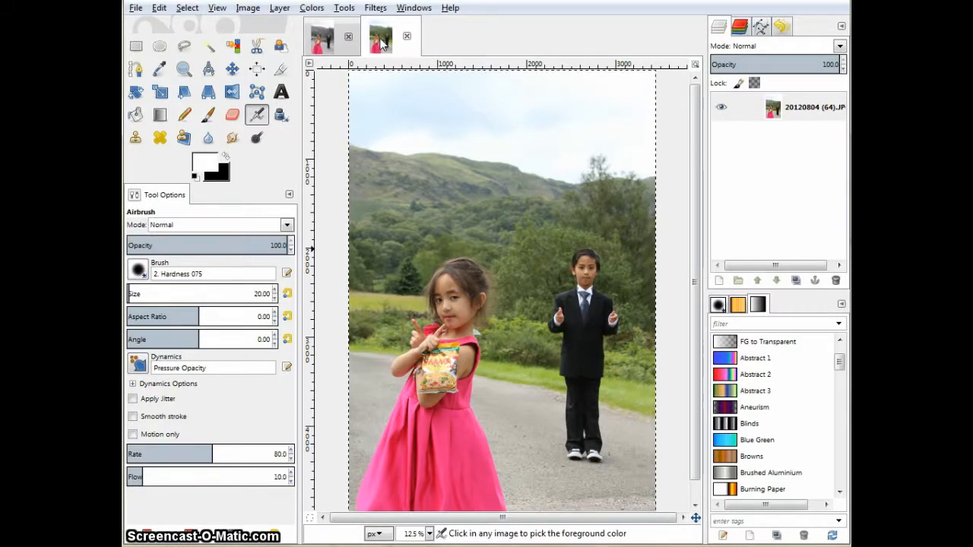
pyautogui.hotkey('ctrl', 'c')
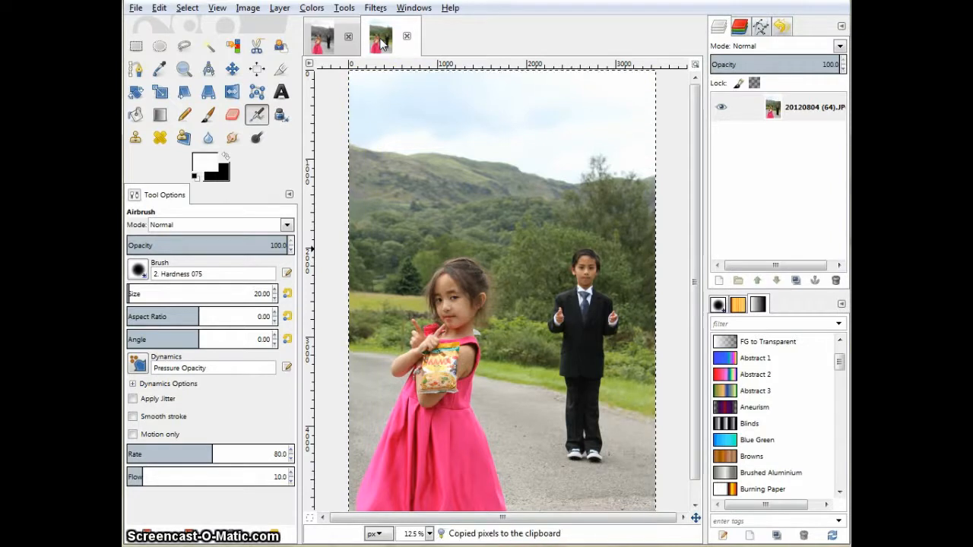
# Create a new image, paste the copied photo into it and turn the pasted selection into a new layer.
pyautogui.click(136, 8)
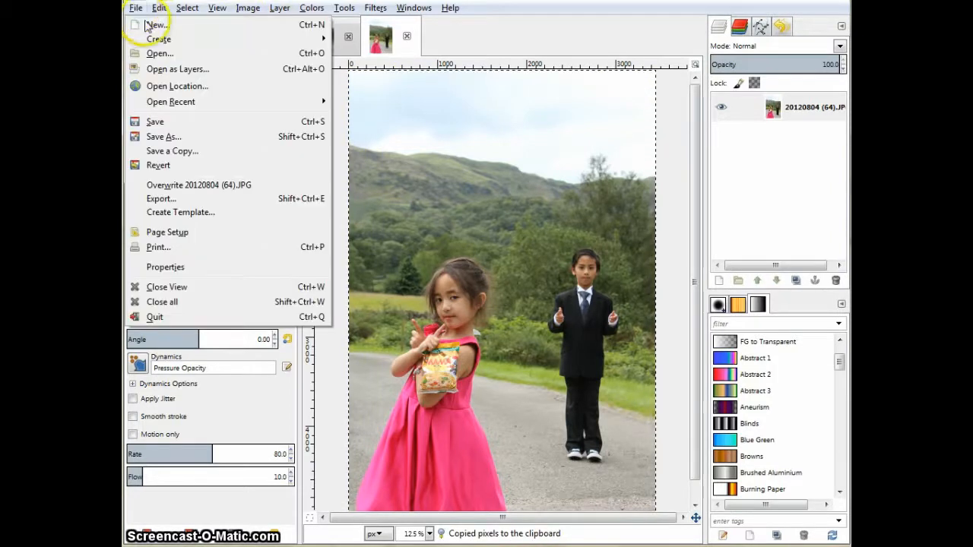
pyautogui.click(150, 27)
pyautogui.click(293, 182)
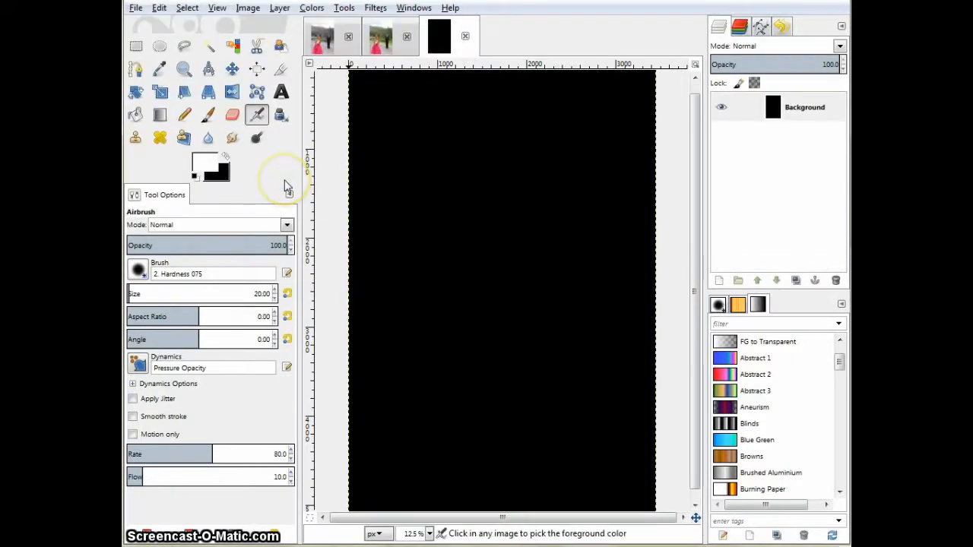
pyautogui.hotkey('ctrl', 'v')
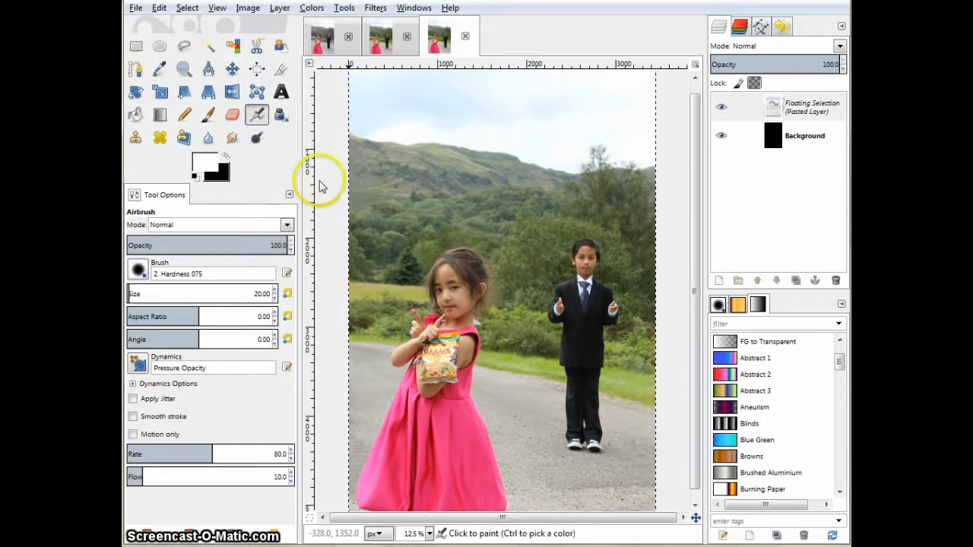
pyautogui.click(278, 9)
pyautogui.click(290, 28)
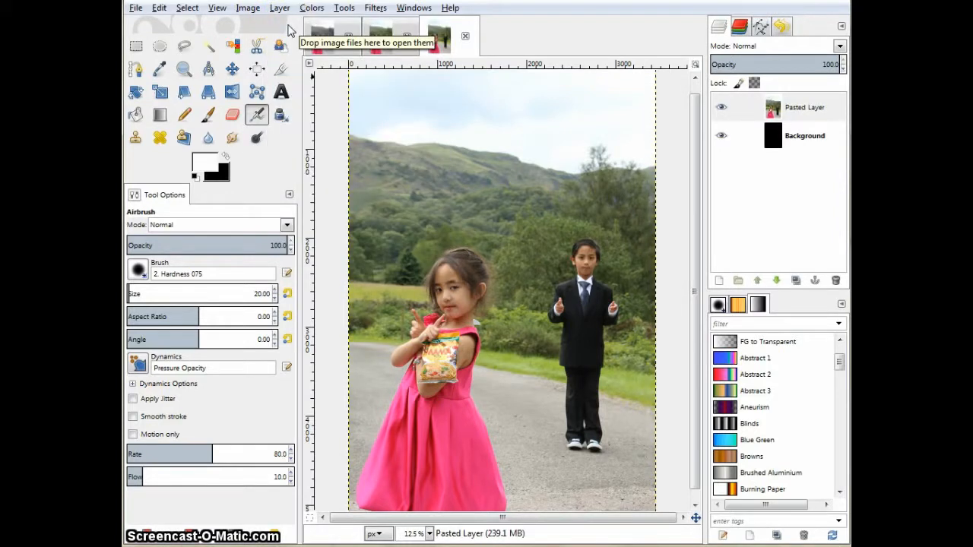
# Convert the new image to Grayscale mode.
pyautogui.click(248, 8)
pyautogui.moveTo(270, 44)
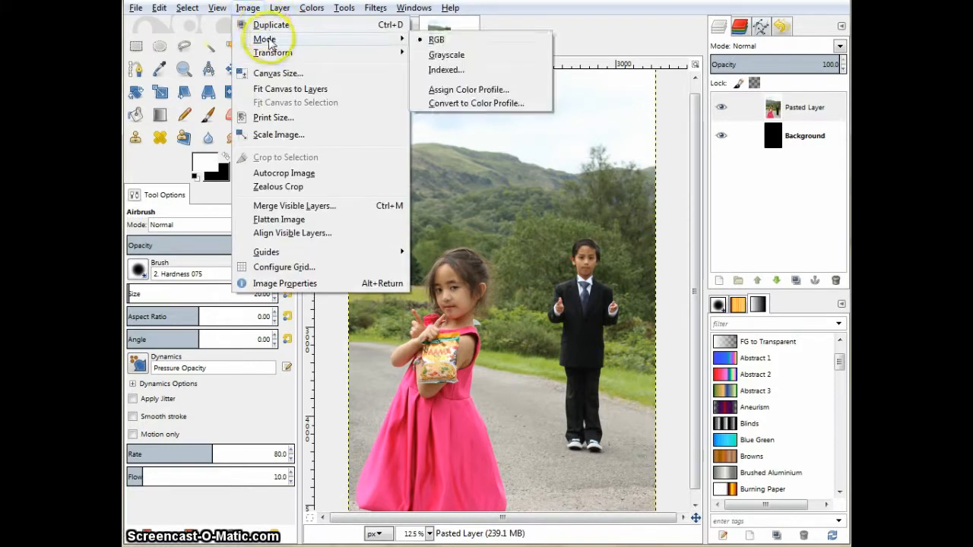
pyautogui.click(447, 55)
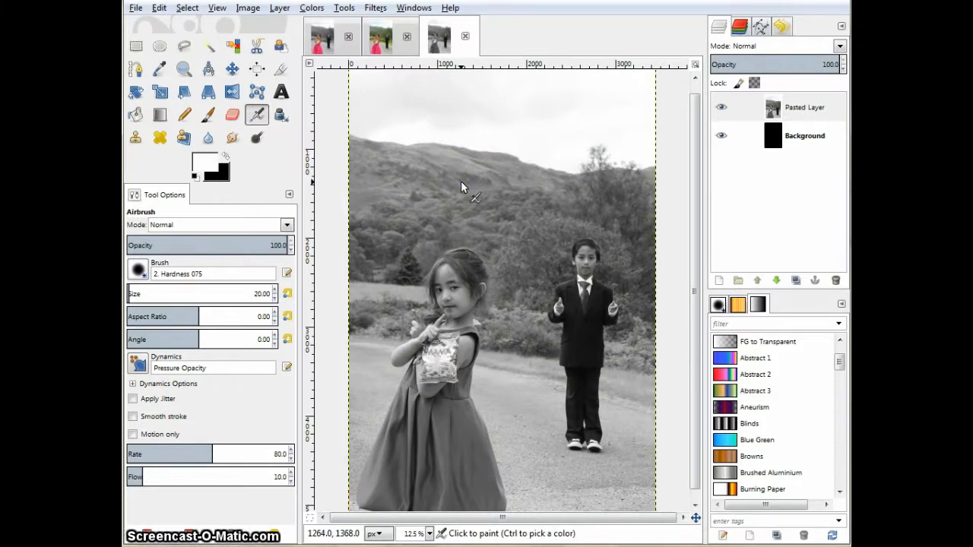
# Select all of the grayscale image and copy it to the clipboard.
pyautogui.press('ctrl')
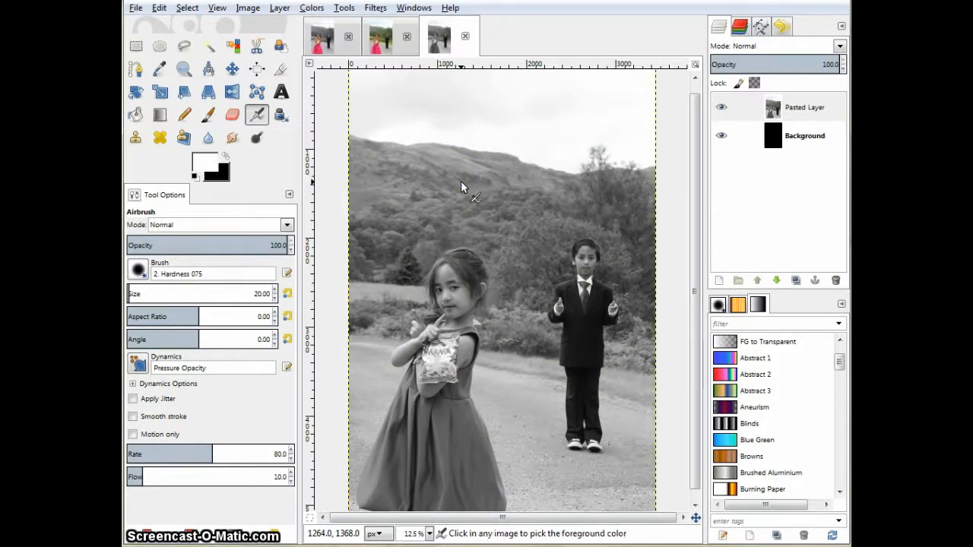
pyautogui.hotkey('ctrl', 'a')
pyautogui.hotkey('ctrl', 'c')
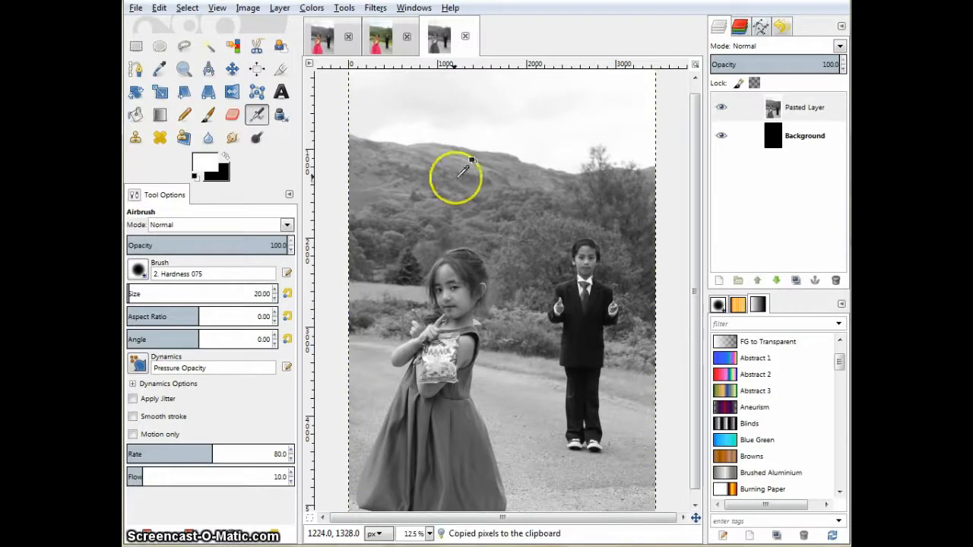
# Paste the grayscale copy into the original color photo as a new layer.
pyautogui.click(382, 44)
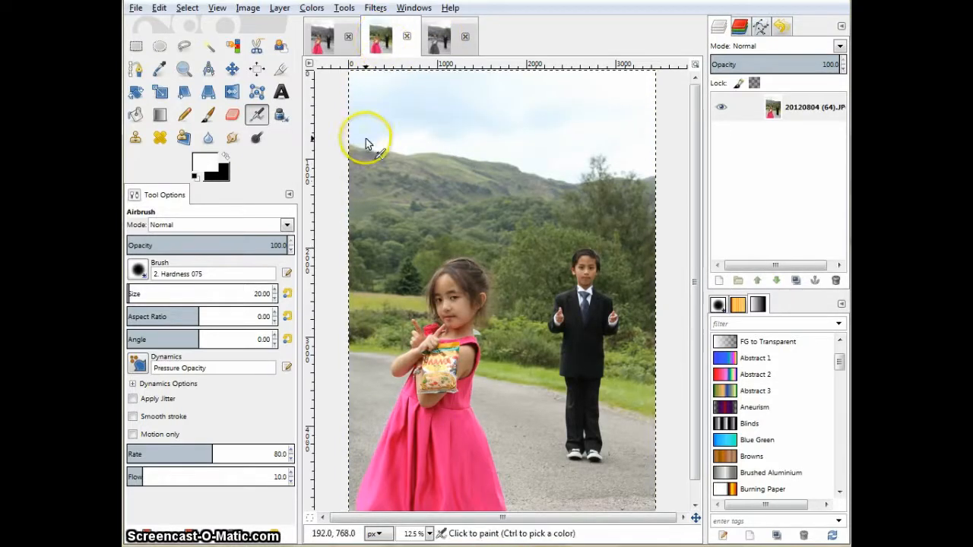
pyautogui.hotkey('ctrl', 'v')
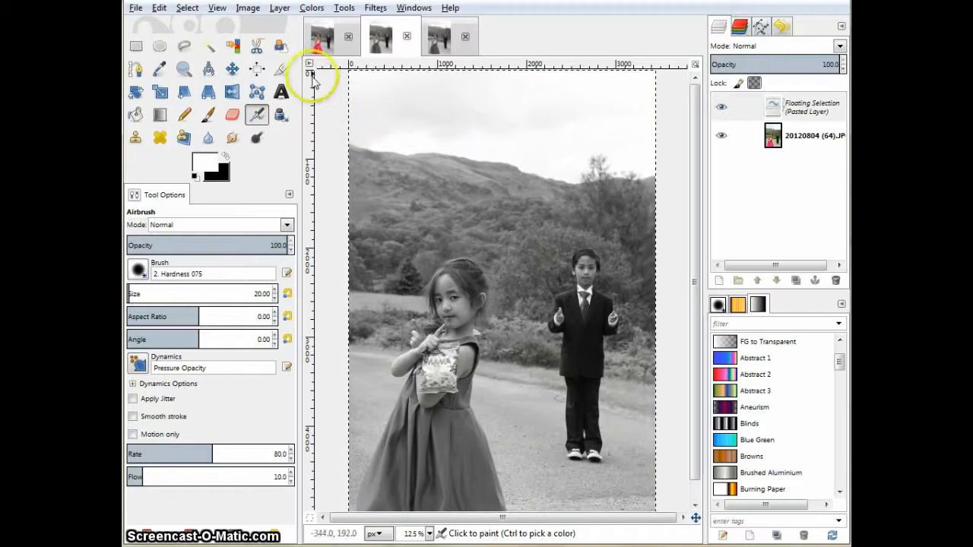
pyautogui.click(279, 8)
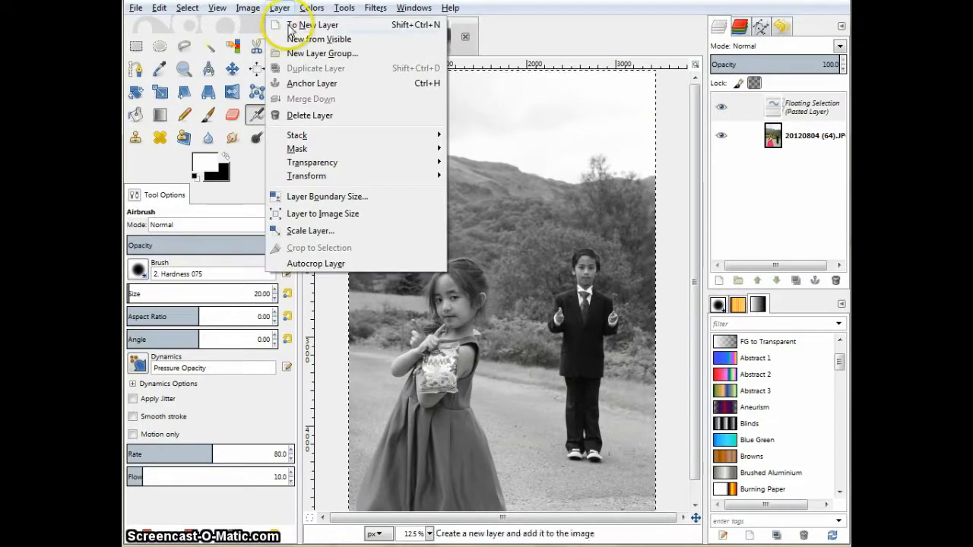
pyautogui.click(288, 25)
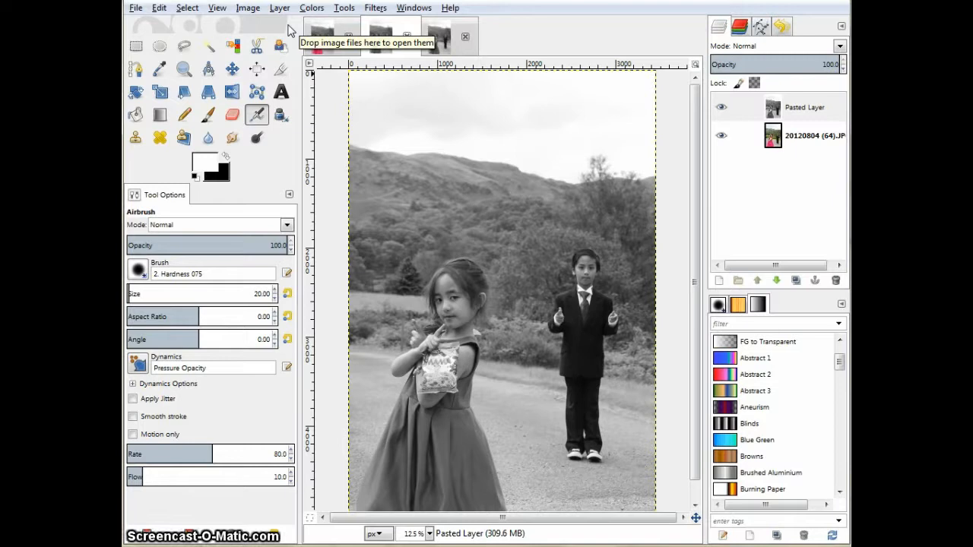
# Add a layer mask initialized to White (full opacity) to the pasted grayscale layer.
pyautogui.click(281, 9)
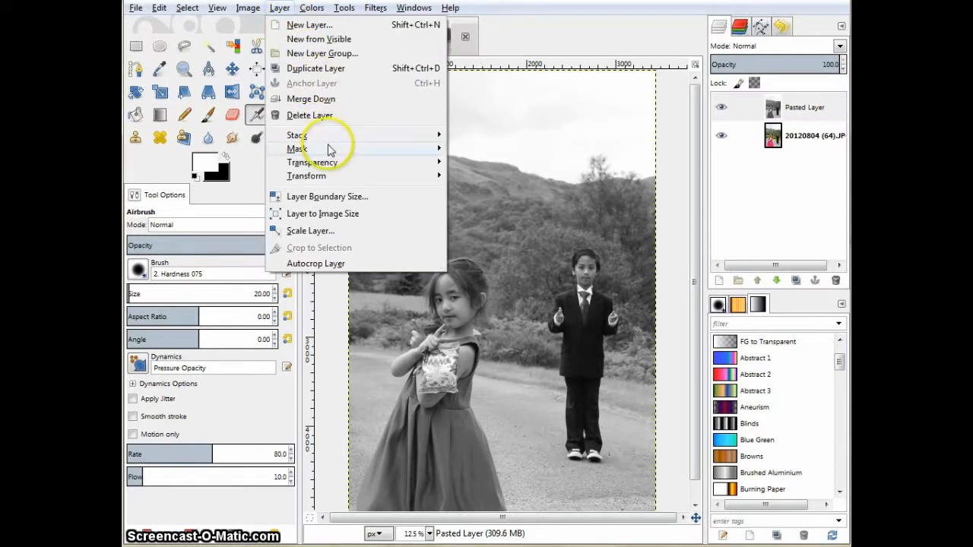
pyautogui.moveTo(328, 149)
pyautogui.click(466, 149)
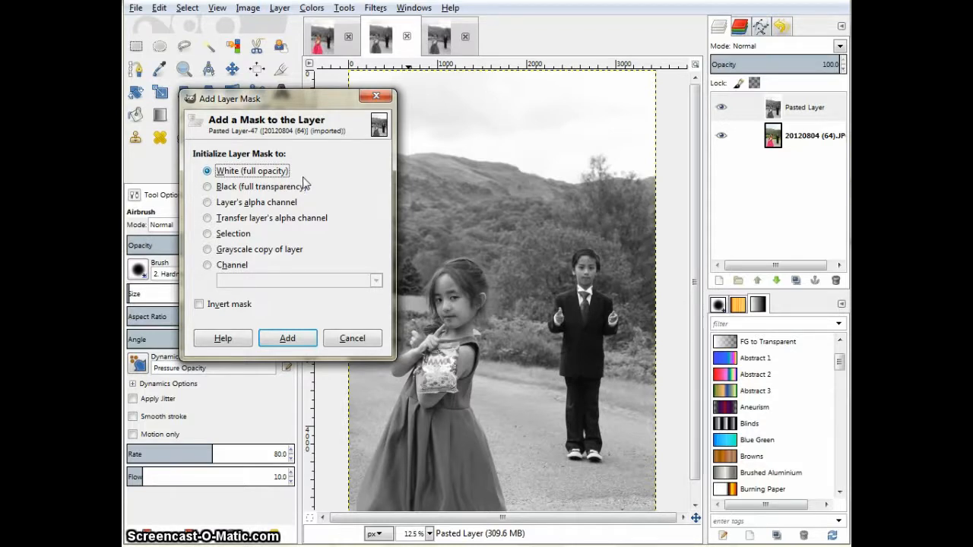
pyautogui.click(287, 339)
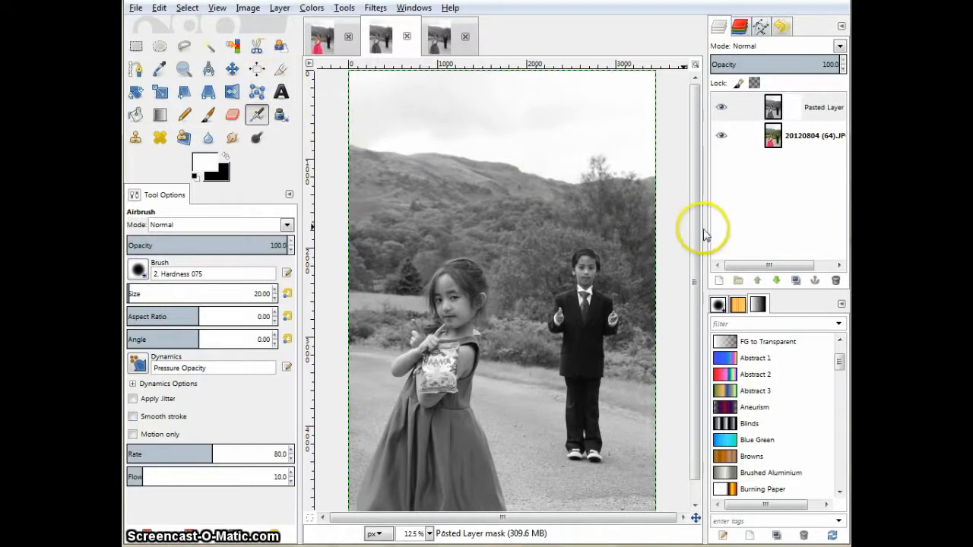
# With the Scissors Select tool, place points up the girl's right side from the dress hem over the top of her head.
pyautogui.moveTo(699, 219); pyautogui.dragTo(692, 304)
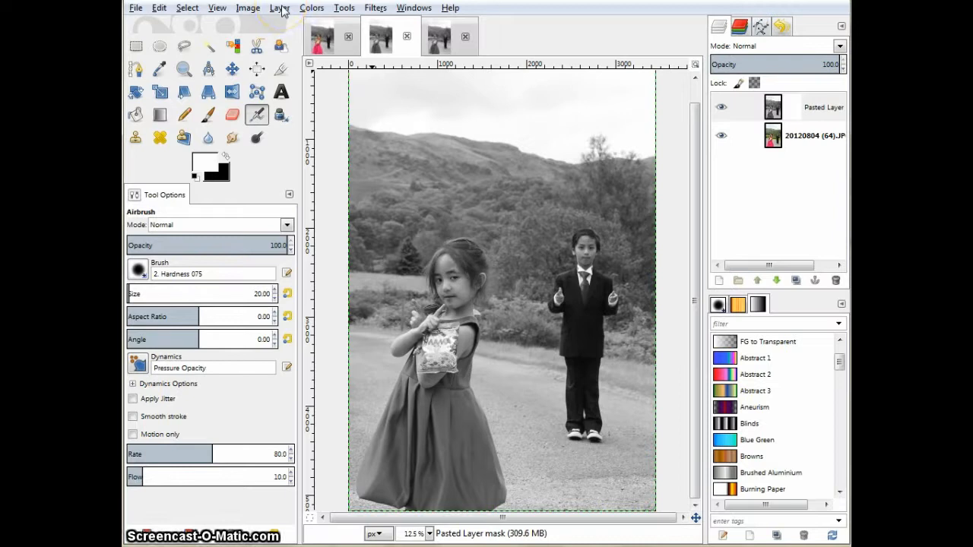
pyautogui.click(257, 49)
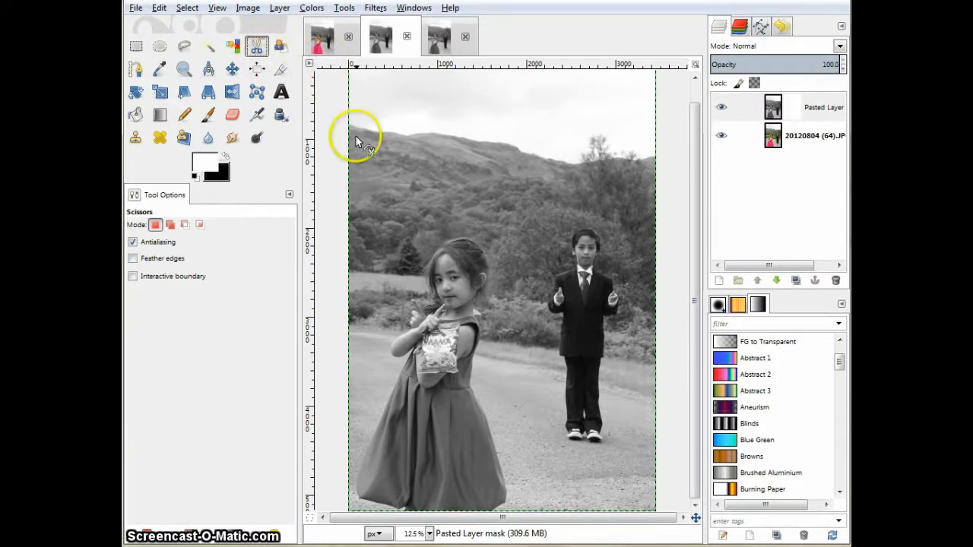
pyautogui.click(507, 505)
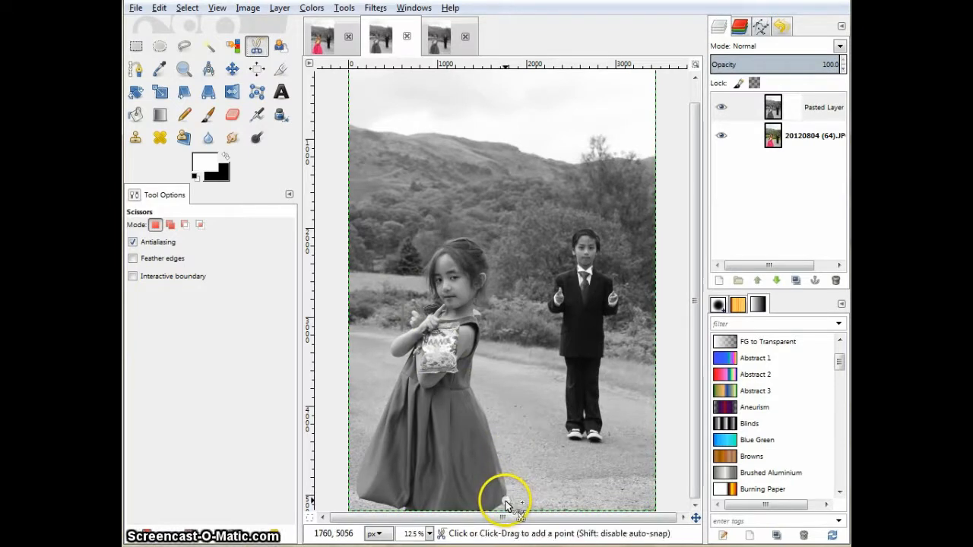
pyautogui.click(503, 484)
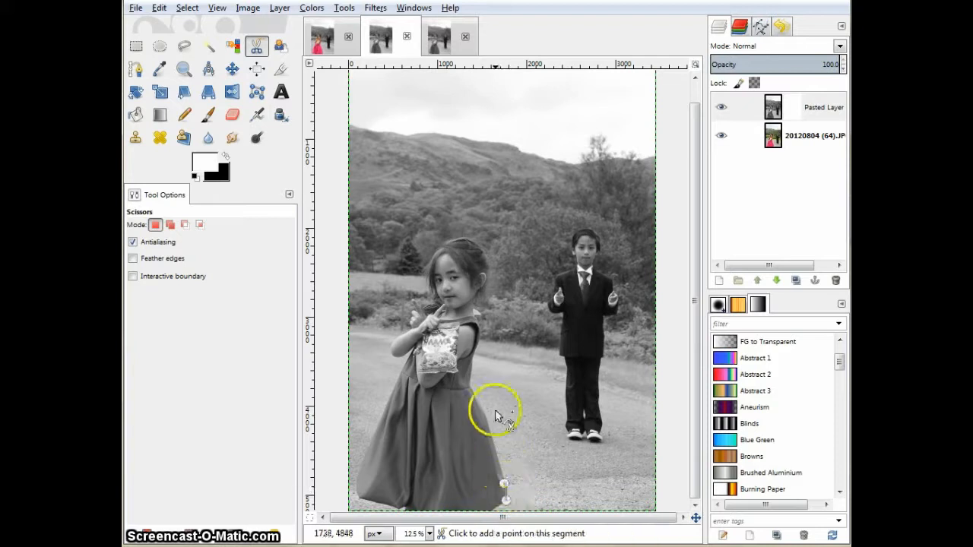
pyautogui.click(486, 423)
pyautogui.click(469, 387)
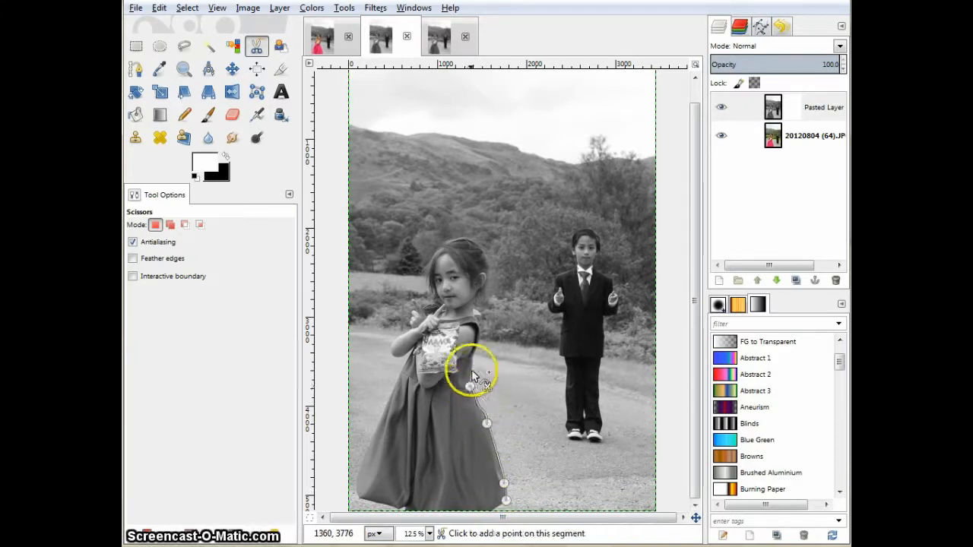
pyautogui.click(472, 356)
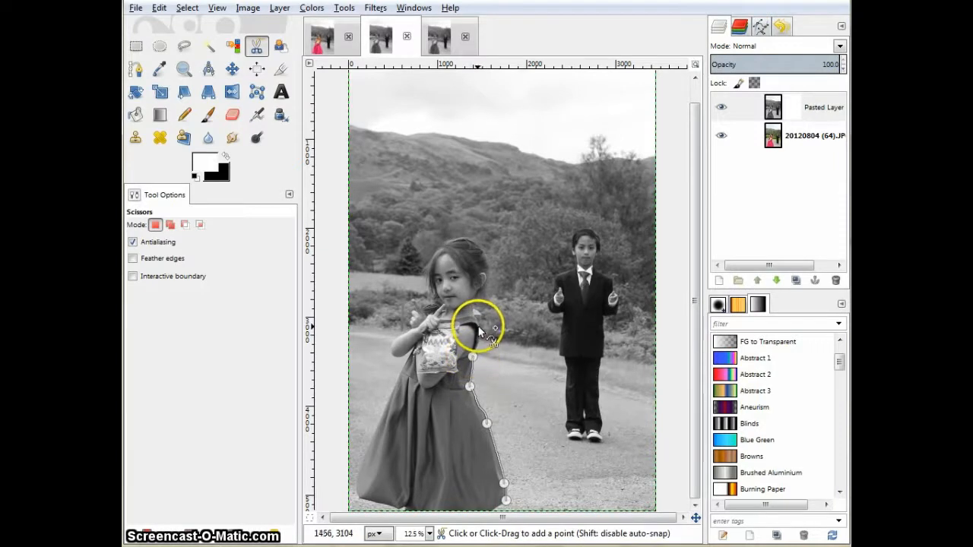
pyautogui.click(476, 325)
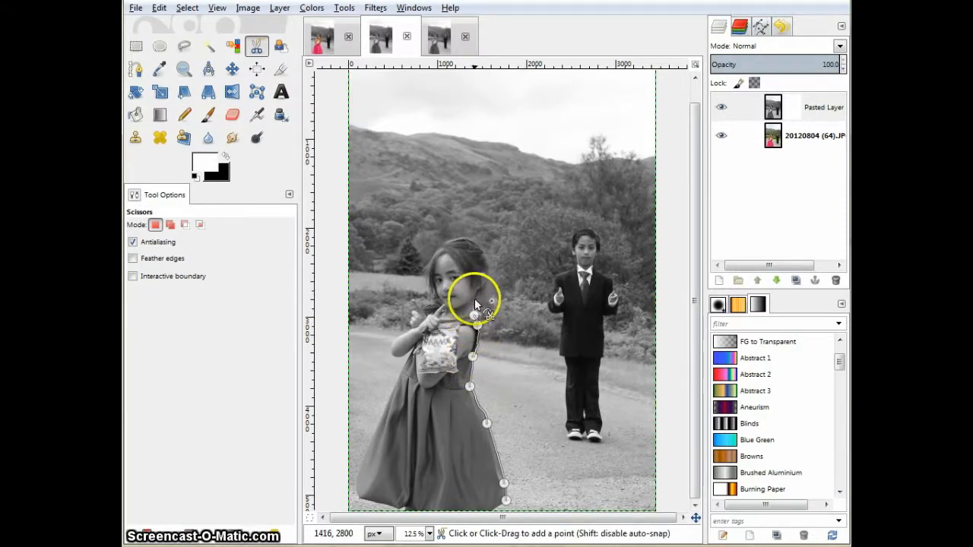
pyautogui.click(475, 300)
pyautogui.click(486, 286)
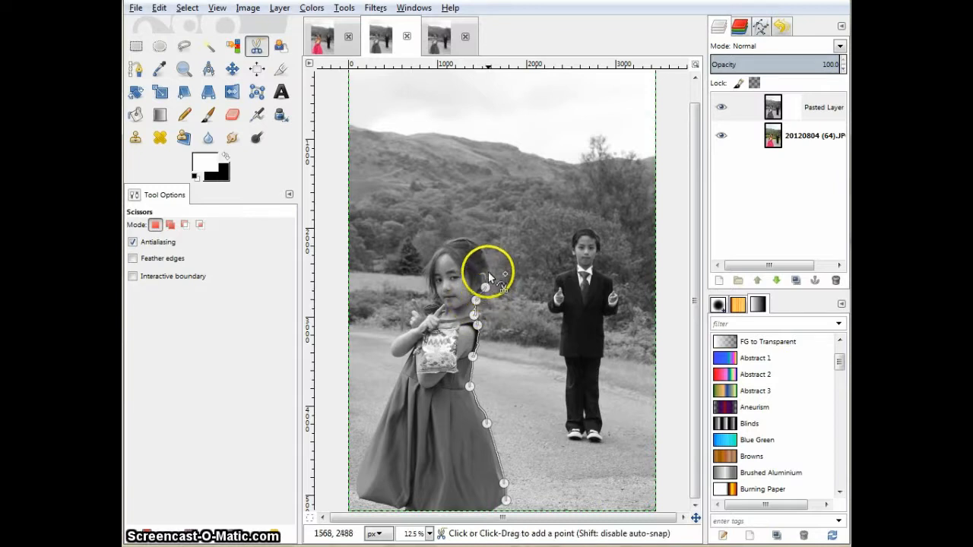
pyautogui.click(488, 266)
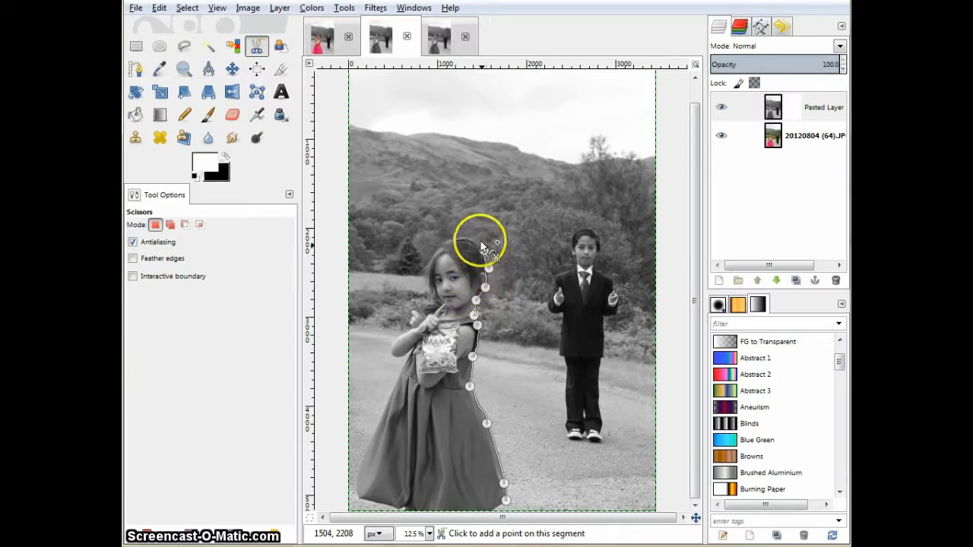
pyautogui.click(464, 238)
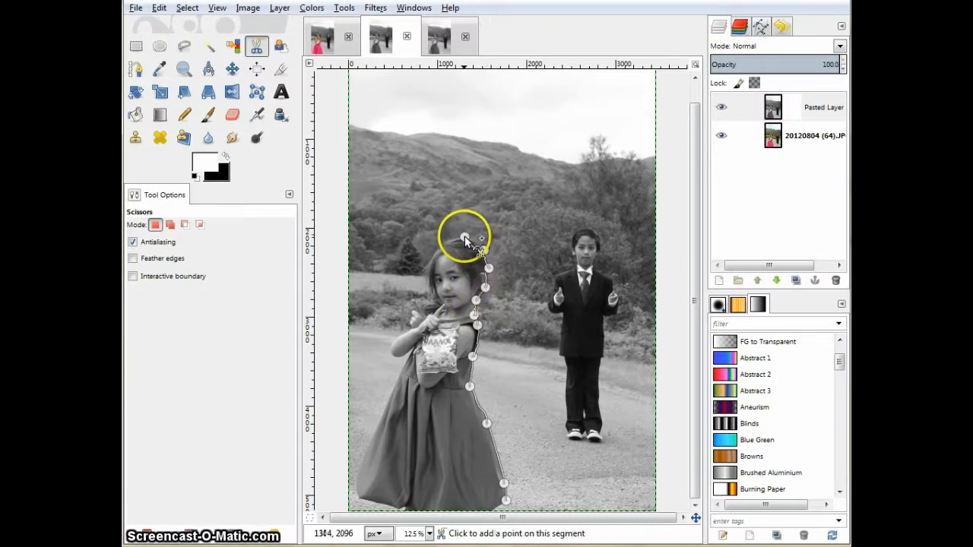
# Continue placing Scissors Select points down the girl's left side around her hair, arm and dress, closing the outline at the hem.
pyautogui.click(428, 263)
pyautogui.click(429, 286)
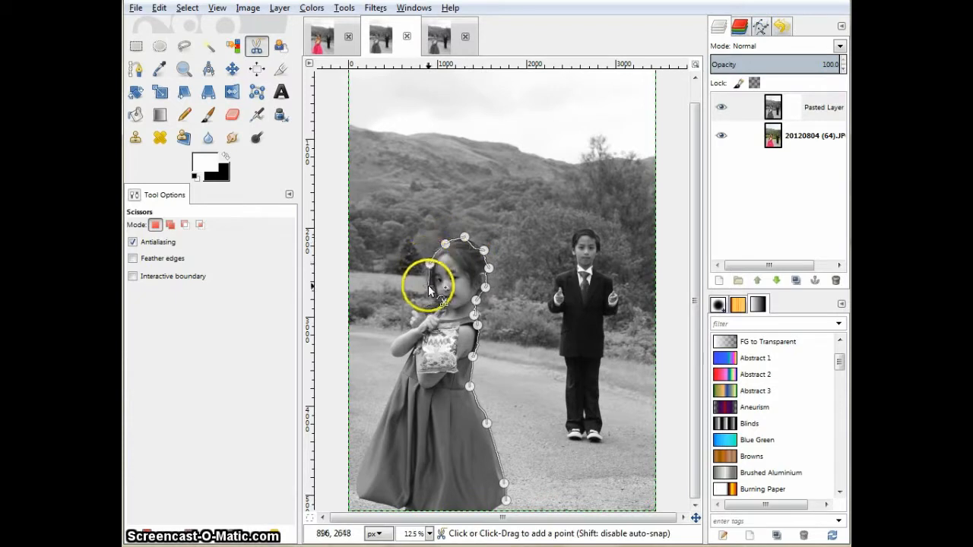
pyautogui.click(434, 297)
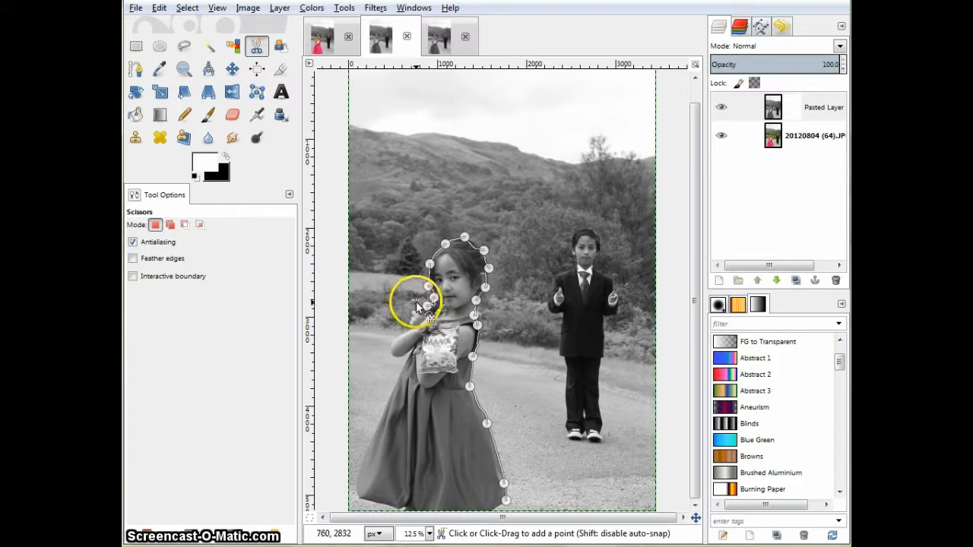
pyautogui.click(415, 306)
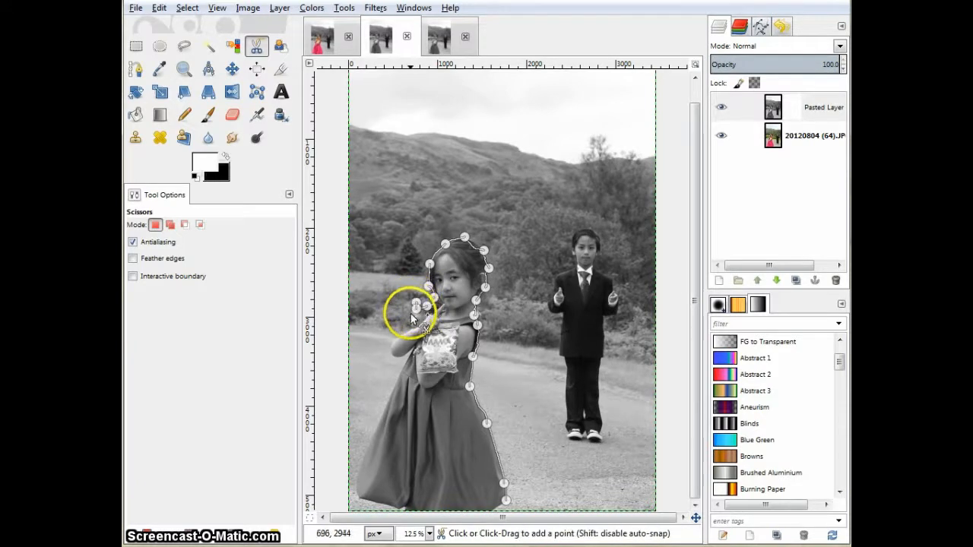
pyautogui.click(409, 323)
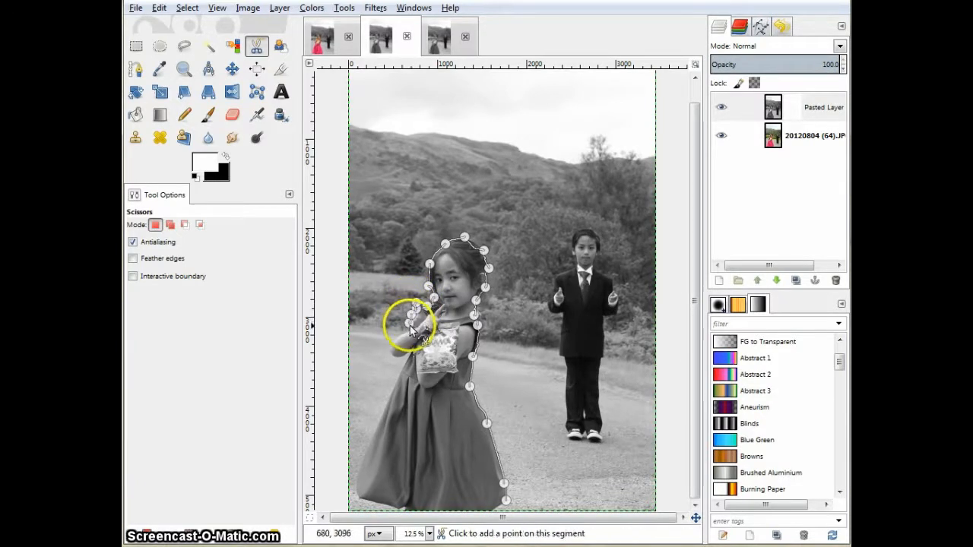
pyautogui.click(391, 354)
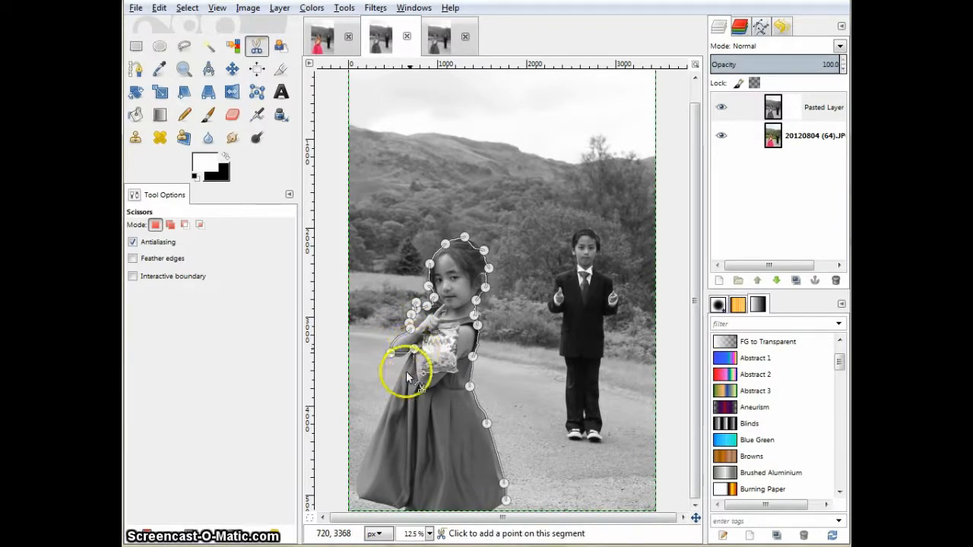
pyautogui.click(394, 385)
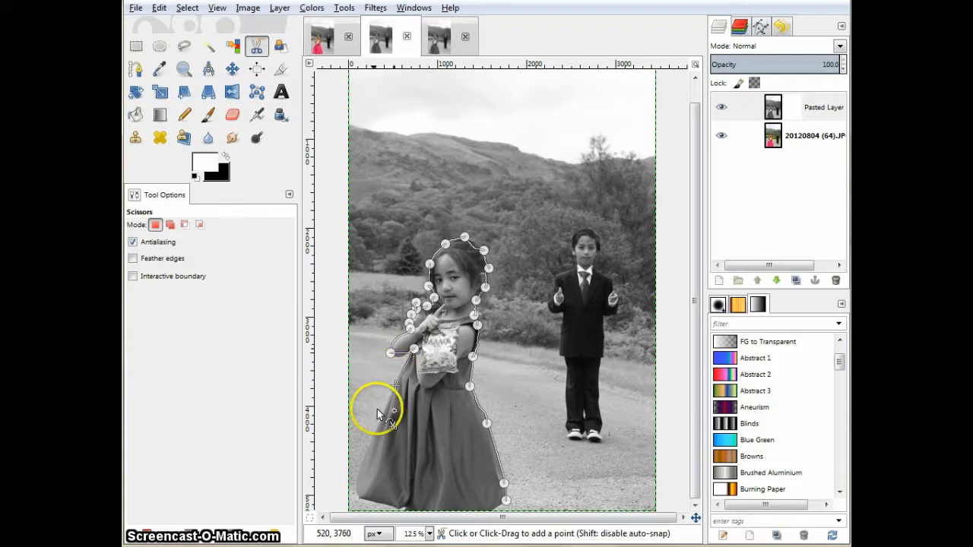
pyautogui.click(357, 478)
pyautogui.click(358, 496)
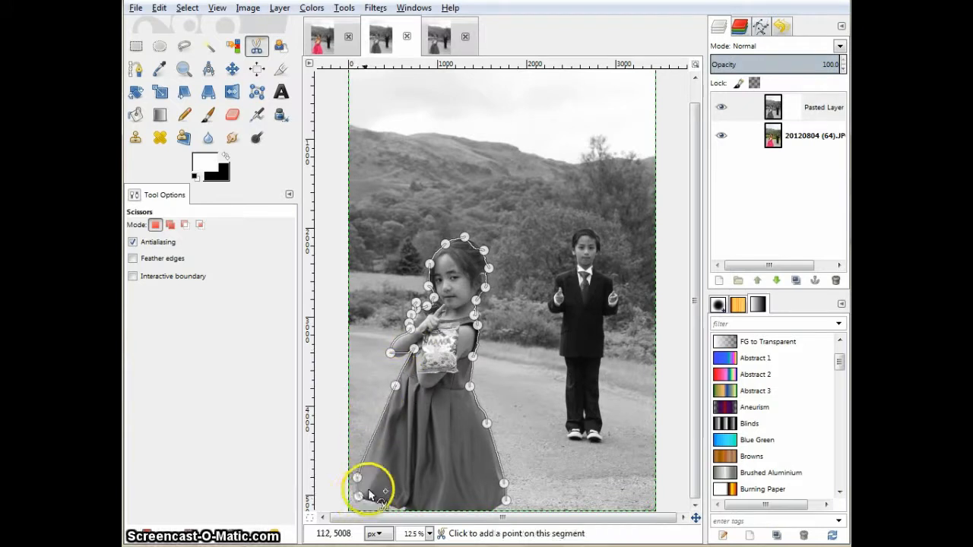
pyautogui.click(400, 509)
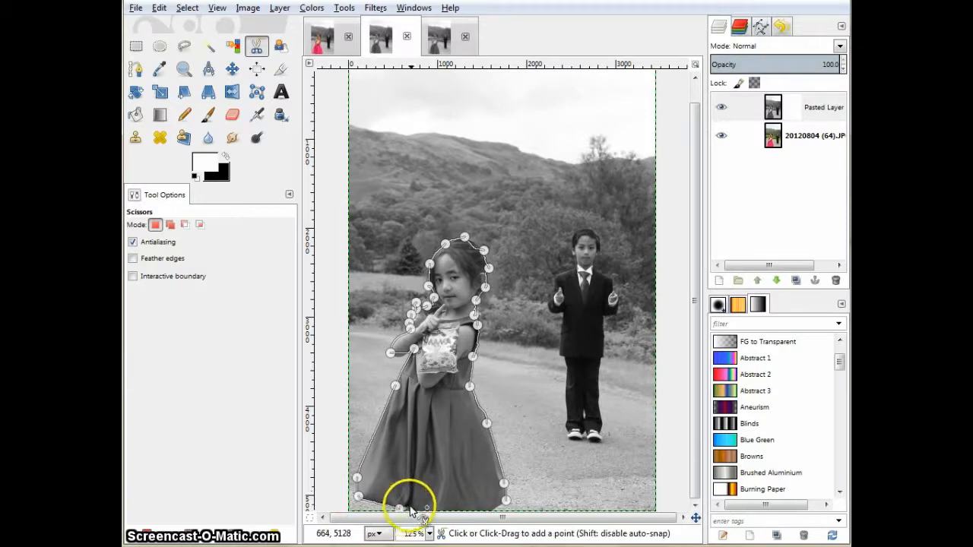
pyautogui.click(504, 502)
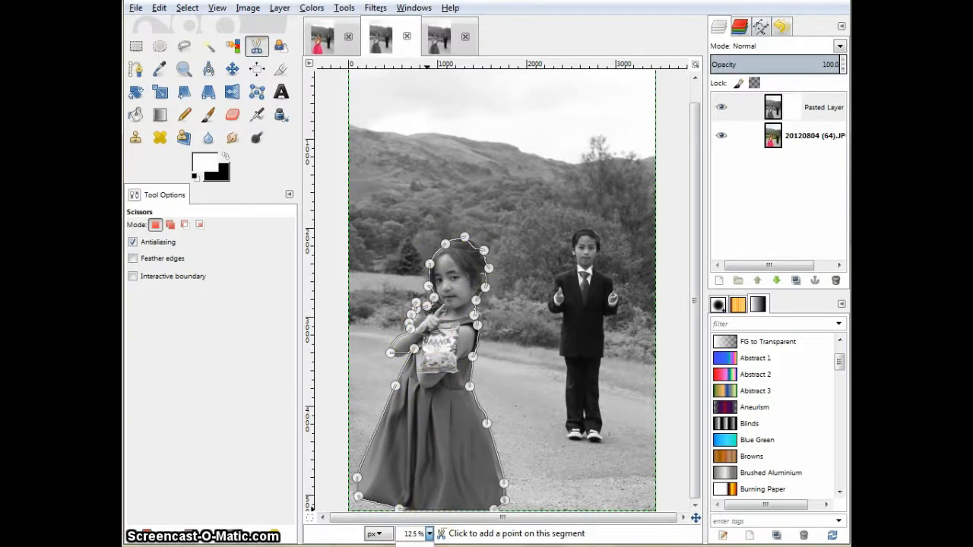
# Zoom to 50% and adjust or add outline points along the girl's hair, neck and shoulder edge.
pyautogui.click(419, 546)
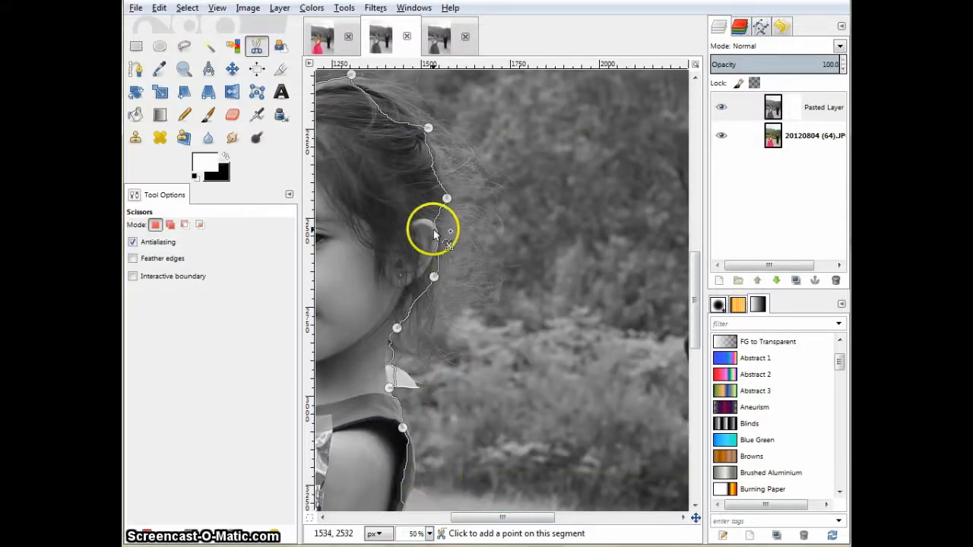
pyautogui.moveTo(386, 114); pyautogui.dragTo(403, 102)
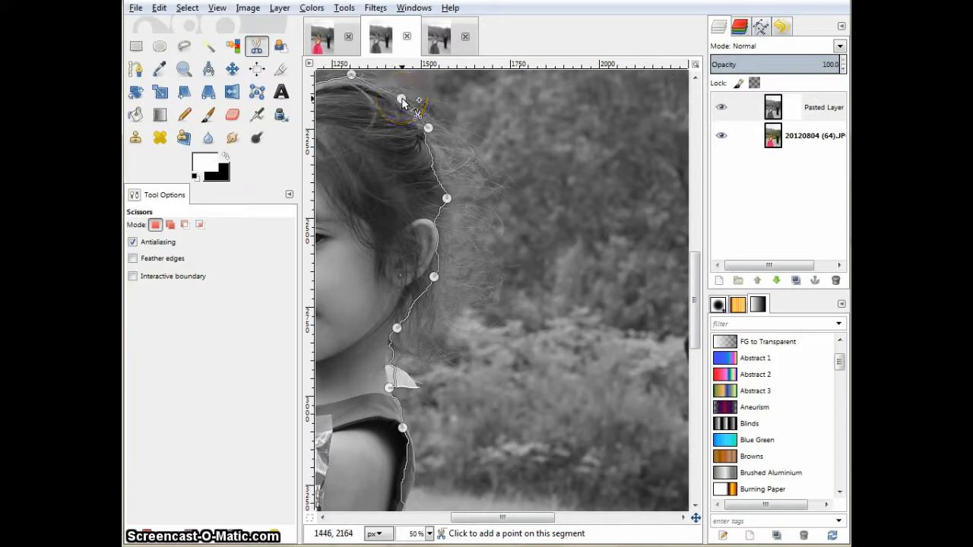
pyautogui.click(441, 165)
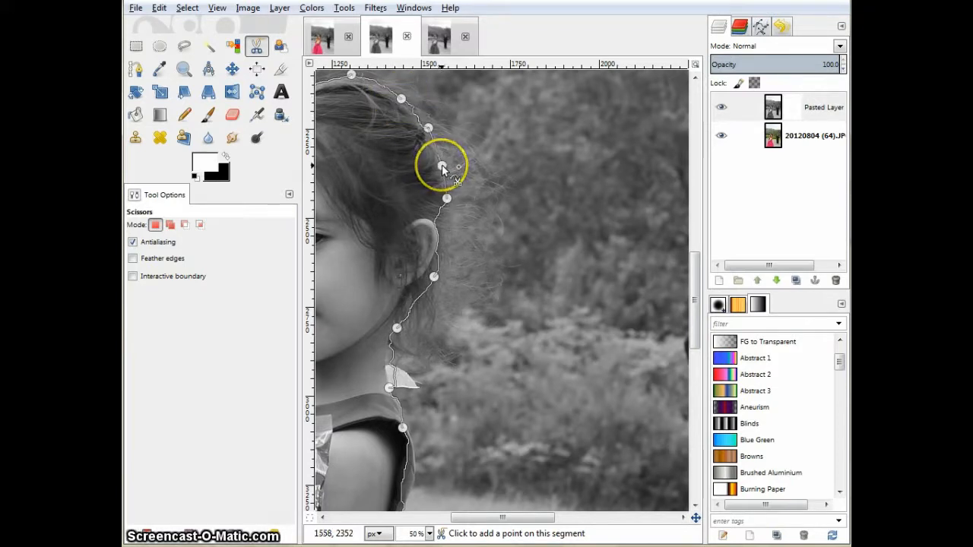
pyautogui.moveTo(390, 365)
pyautogui.mouseDown()
pyautogui.moveTo(398, 373)
pyautogui.moveTo(387, 358)
pyautogui.mouseUp()
pyautogui.moveTo(394, 324); pyautogui.dragTo(393, 325)
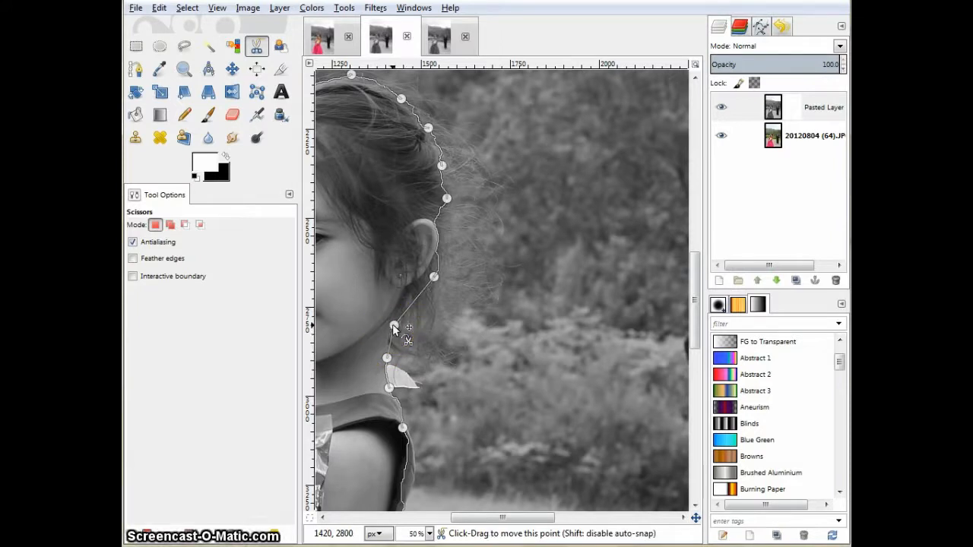
pyautogui.scroll(-1, 410, 426)
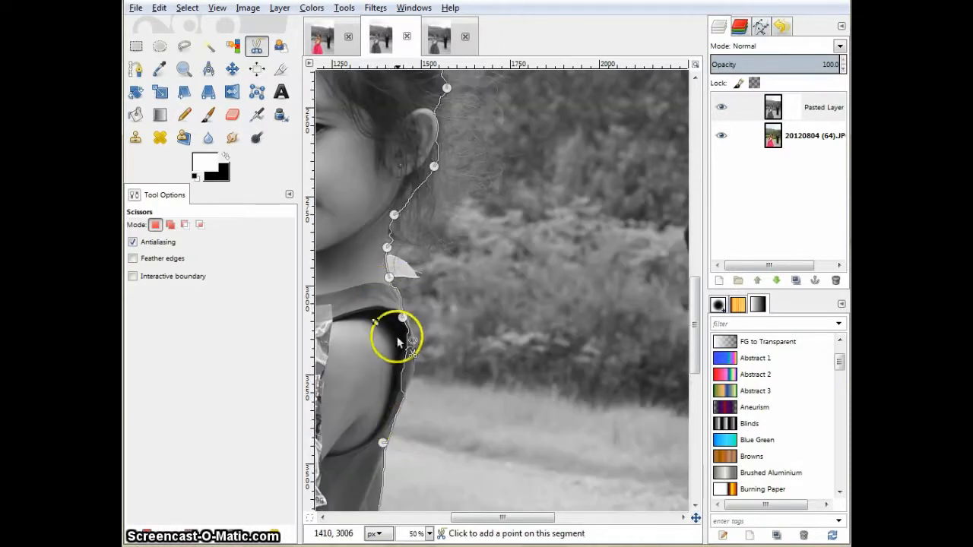
pyautogui.moveTo(402, 363); pyautogui.dragTo(416, 367)
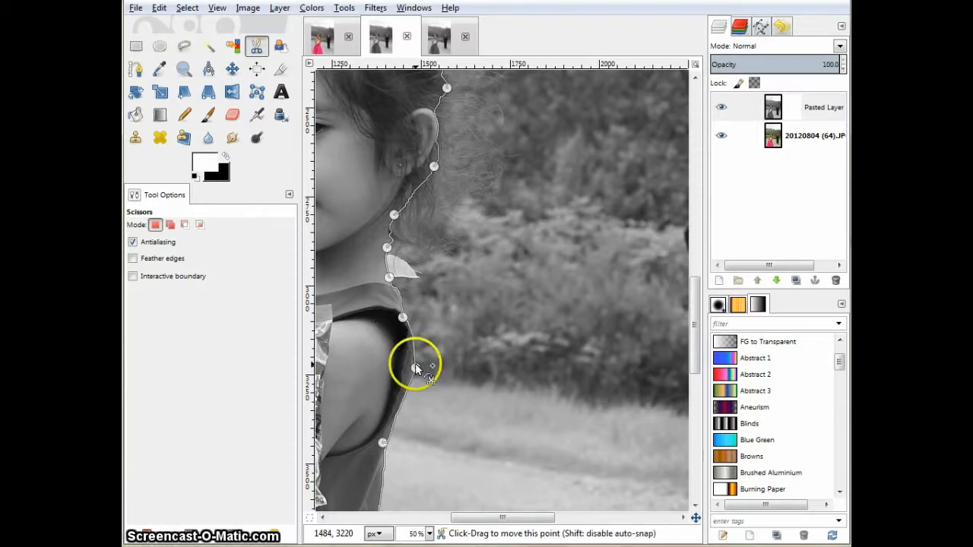
# Refine the outline points along the dress's right edge and bottom hem.
pyautogui.scroll(-3, 415, 363)
pyautogui.scroll(-3, 415, 368)
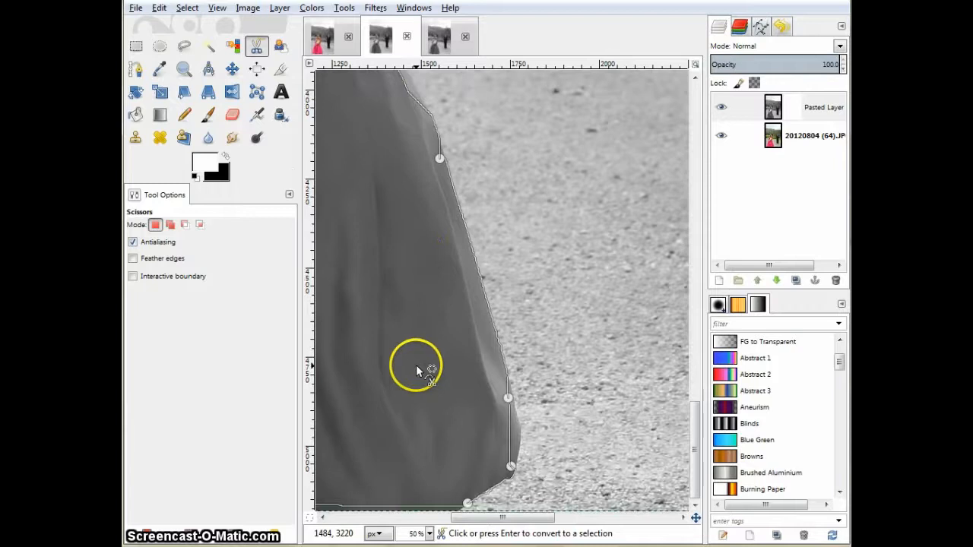
pyautogui.moveTo(508, 401); pyautogui.dragTo(515, 401)
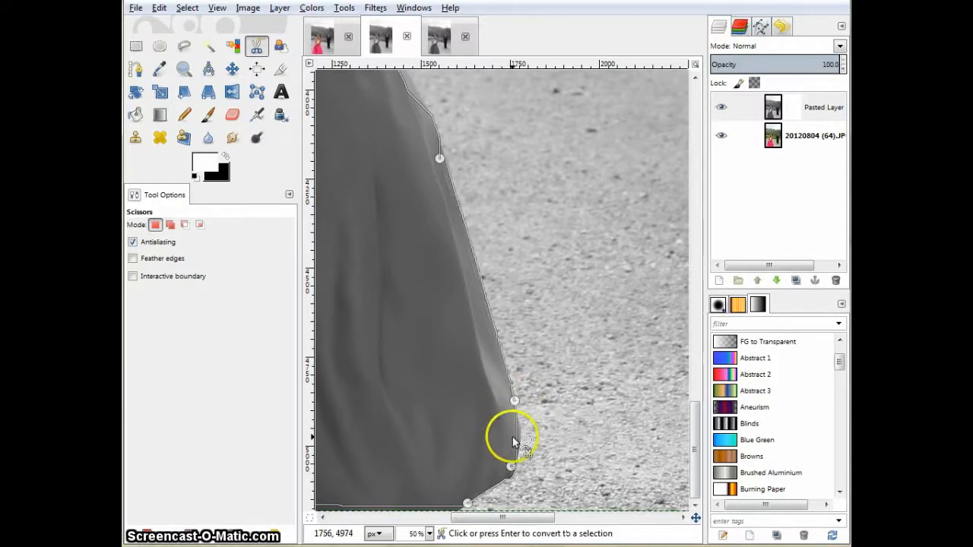
pyautogui.moveTo(511, 466); pyautogui.dragTo(512, 481)
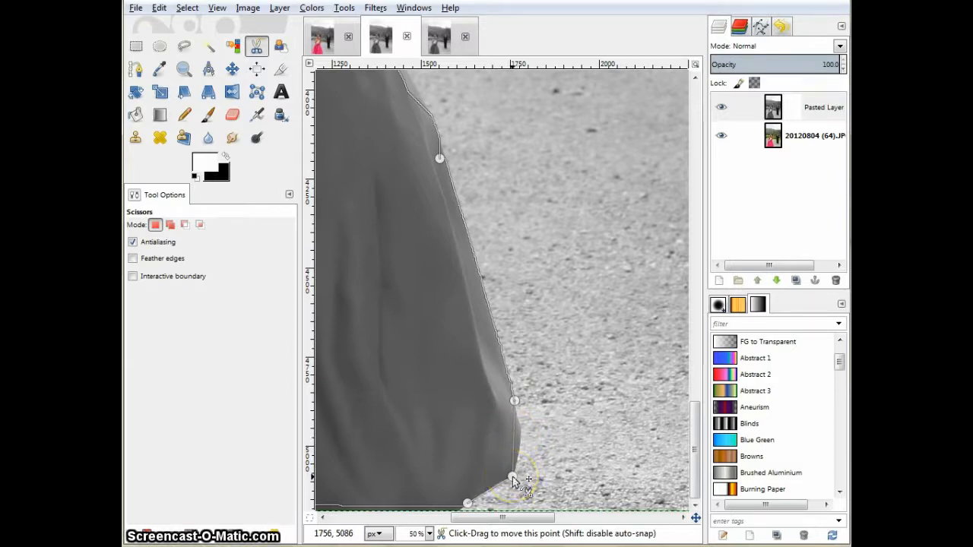
pyautogui.moveTo(514, 437); pyautogui.dragTo(521, 433)
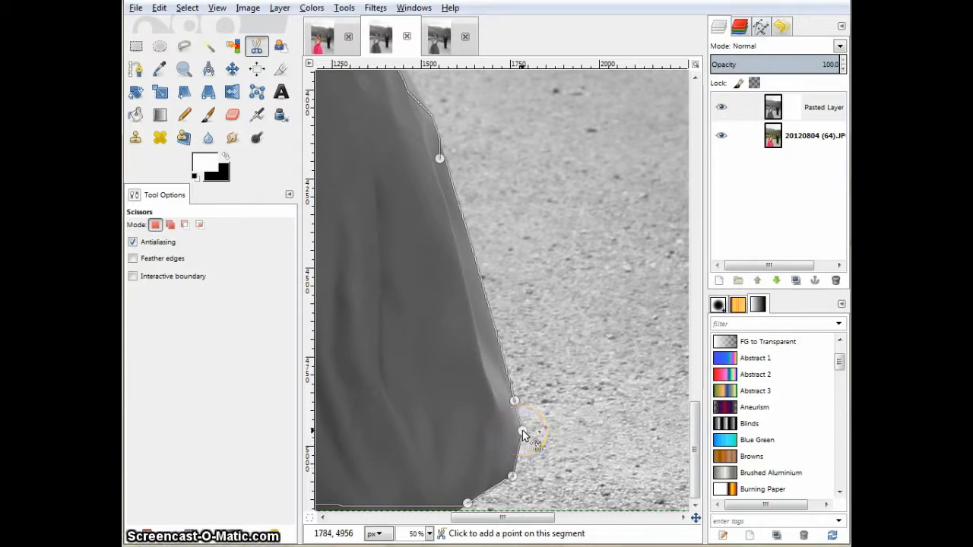
pyautogui.moveTo(467, 503); pyautogui.dragTo(421, 495)
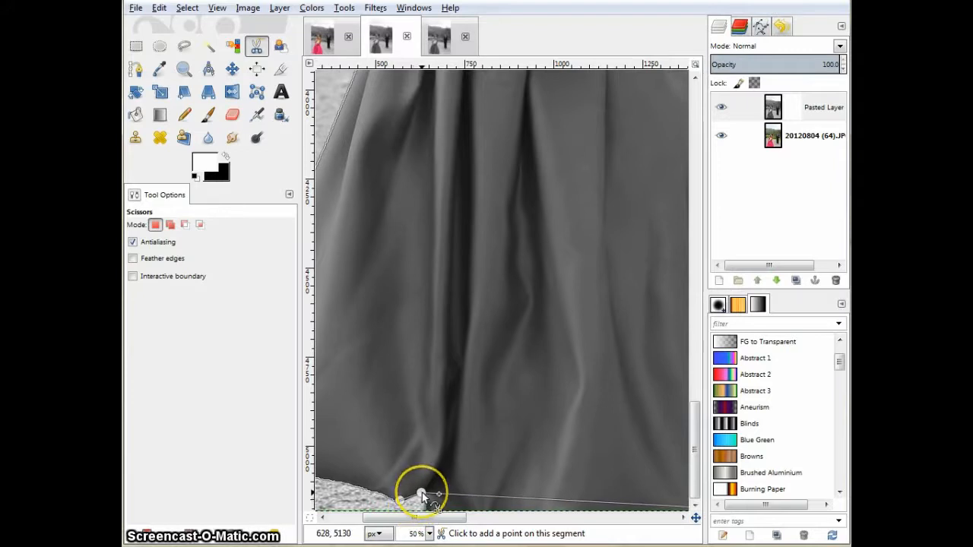
pyautogui.moveTo(435, 493); pyautogui.dragTo(381, 508)
# Add and adjust an outline point where the girl's left arm meets her dress.
pyautogui.scroll(2, 434, 466)
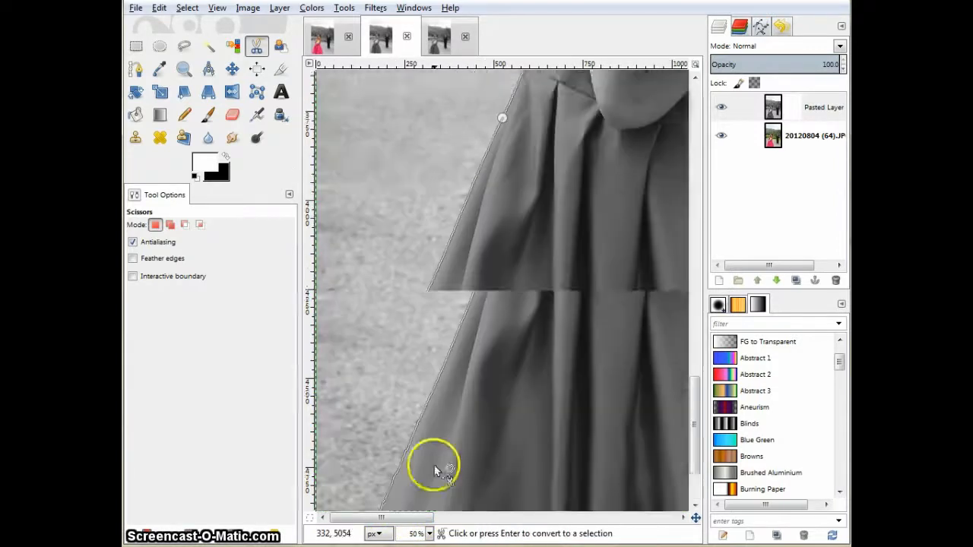
pyautogui.scroll(3, 434, 465)
pyautogui.click(511, 198)
pyautogui.moveTo(514, 205); pyautogui.dragTo(519, 225)
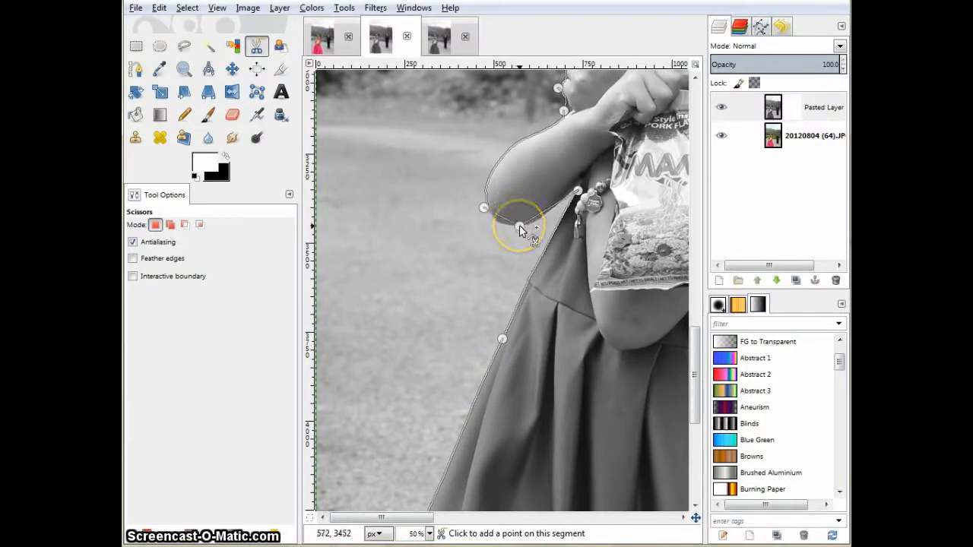
pyautogui.click(430, 533)
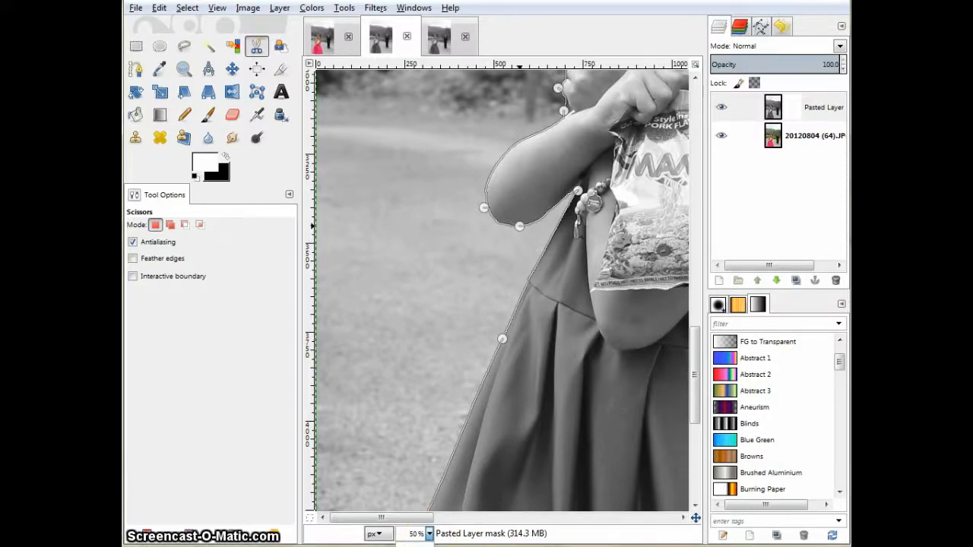
# Convert the scissors outline into a selection and delete it from the grayscale layer's mask.
pyautogui.click(418, 546)
pyautogui.click(425, 319)
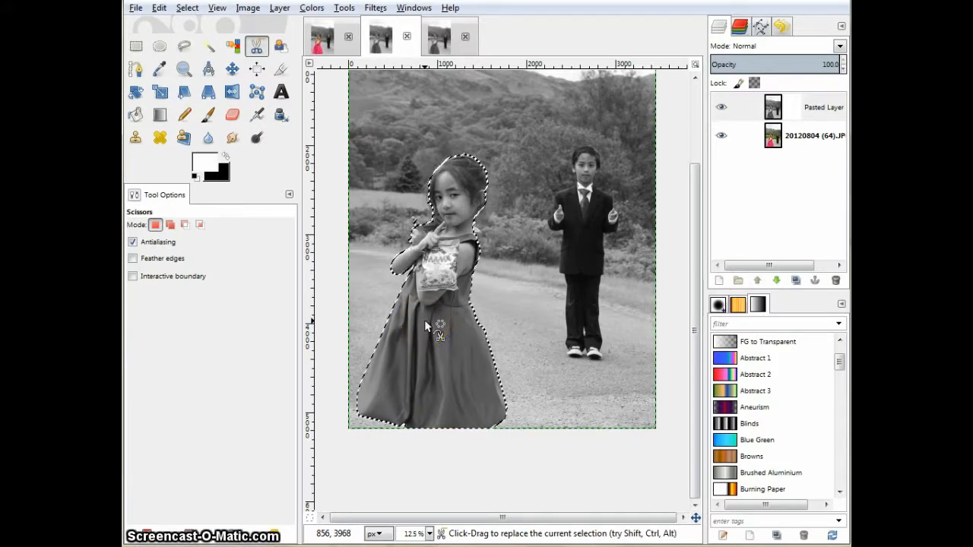
pyautogui.press('Delete')
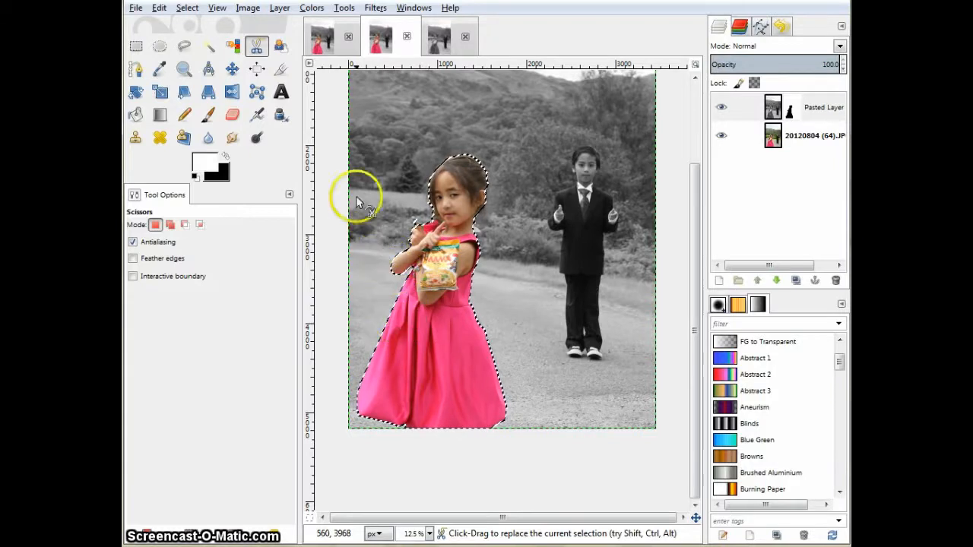
# Remove the selection using the Ellipse Select tool.
pyautogui.click(160, 46)
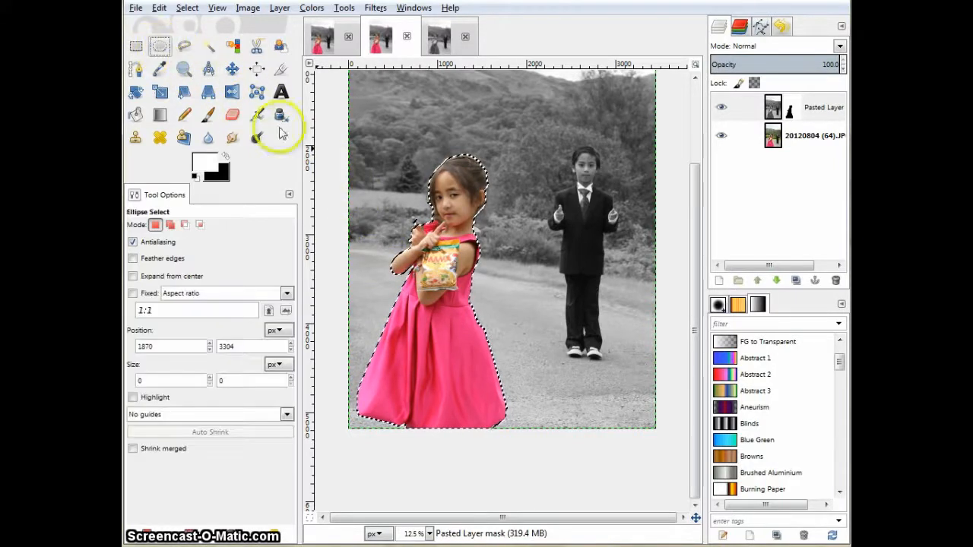
pyautogui.click(396, 325)
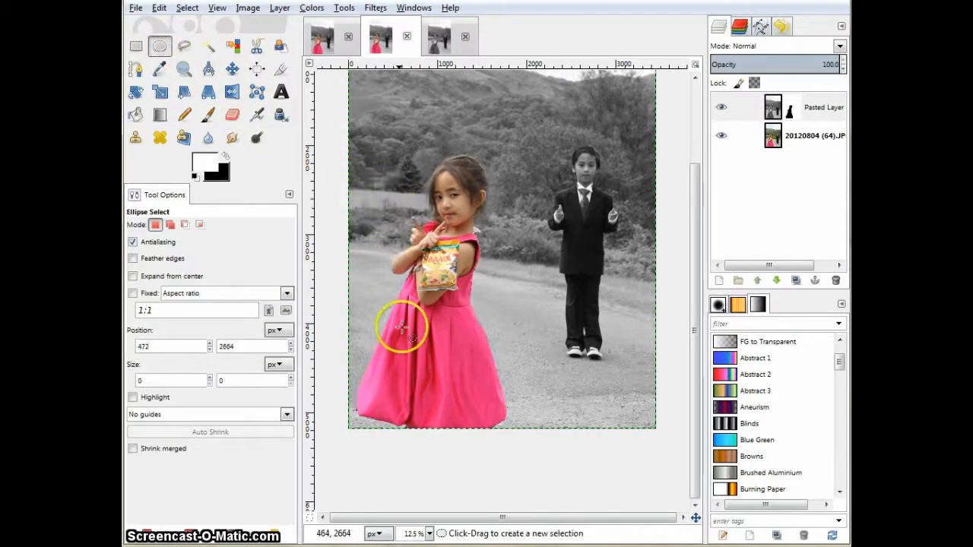
# Zoom to 50%, choose the Airbrush with black as foreground, and paint the mask along the dress's right edge.
pyautogui.click(414, 545)
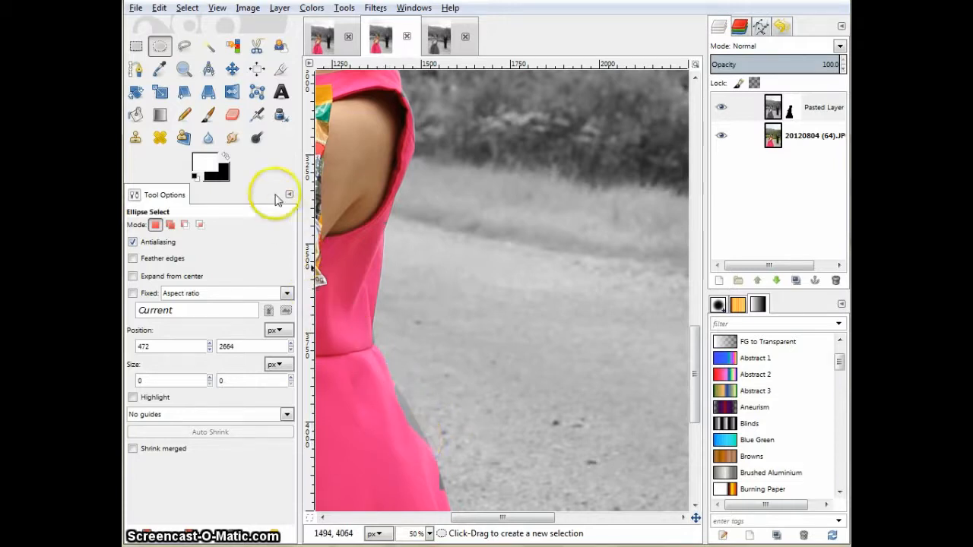
pyautogui.click(256, 114)
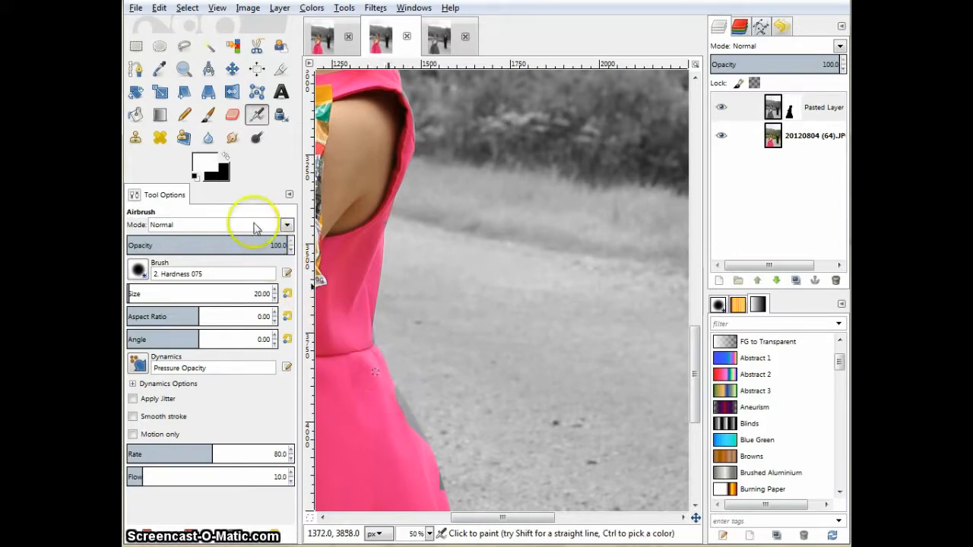
pyautogui.click(225, 156)
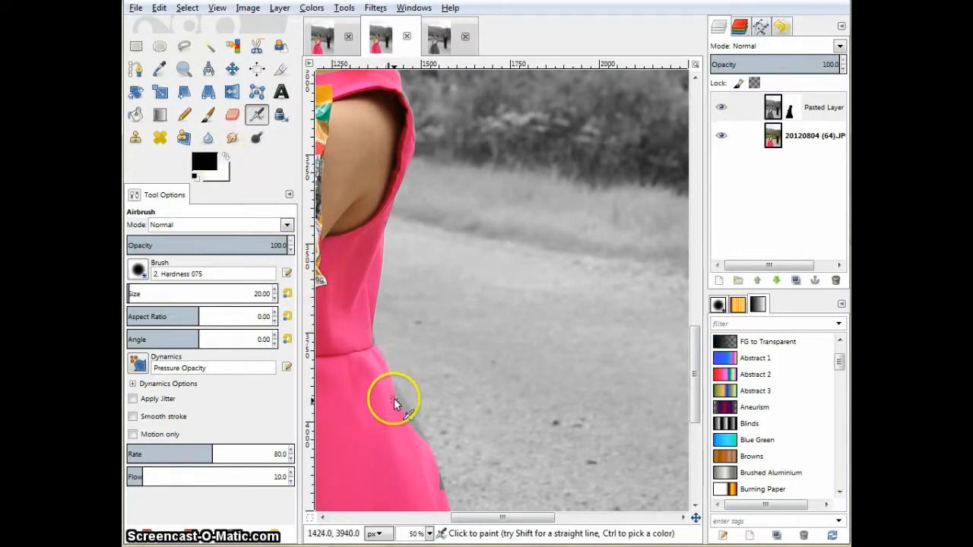
pyautogui.moveTo(395, 392)
pyautogui.mouseDown()
pyautogui.moveTo(422, 440)
pyautogui.moveTo(375, 362)
pyautogui.moveTo(369, 321)
pyautogui.moveTo(433, 471)
pyautogui.moveTo(407, 420)
pyautogui.moveTo(427, 440)
pyautogui.moveTo(403, 417)
pyautogui.moveTo(439, 491)
pyautogui.moveTo(434, 463)
pyautogui.moveTo(441, 495)
pyautogui.moveTo(434, 463)
pyautogui.mouseUp()
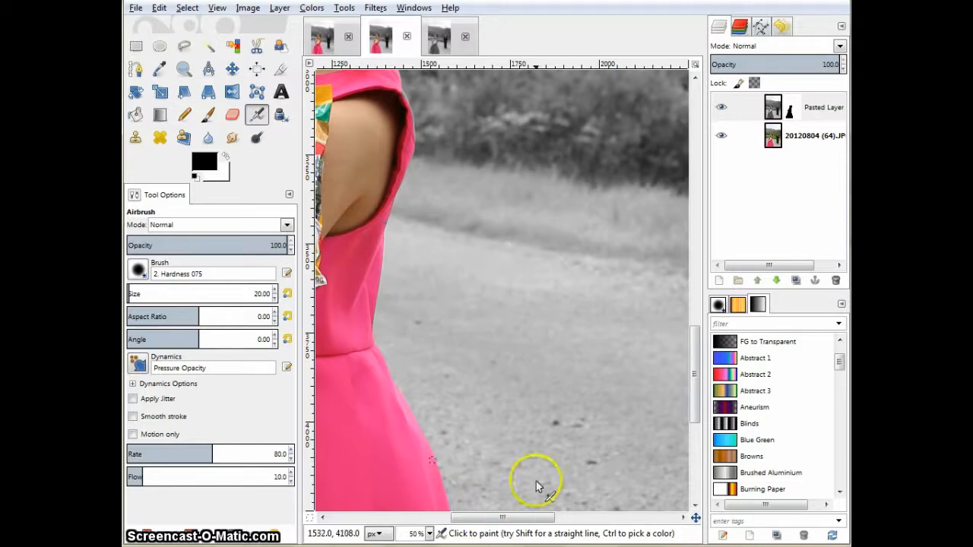
# Continue airbrushing black on the mask along the dress hem and left edge, then zoom out to 12.5%.
pyautogui.moveTo(693, 366); pyautogui.dragTo(696, 455)
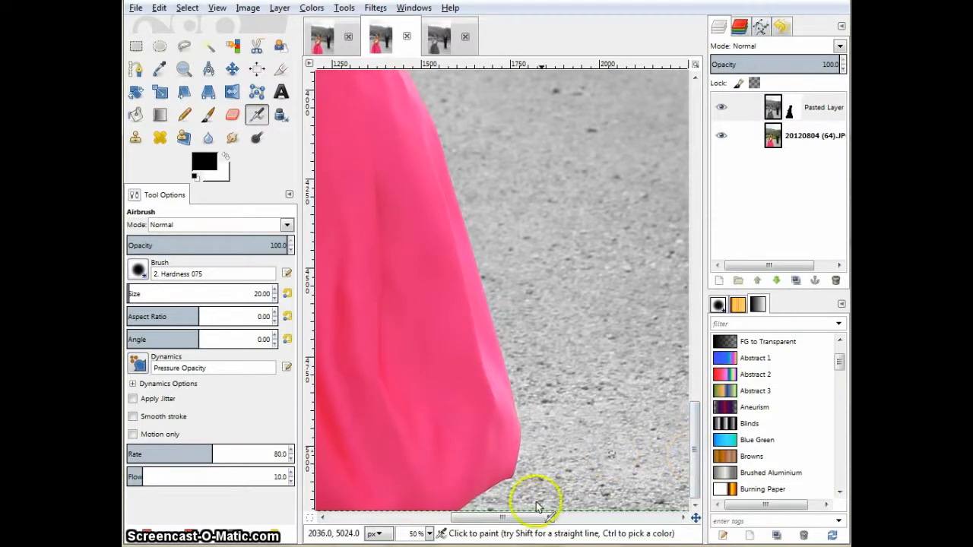
pyautogui.moveTo(502, 517); pyautogui.dragTo(413, 534)
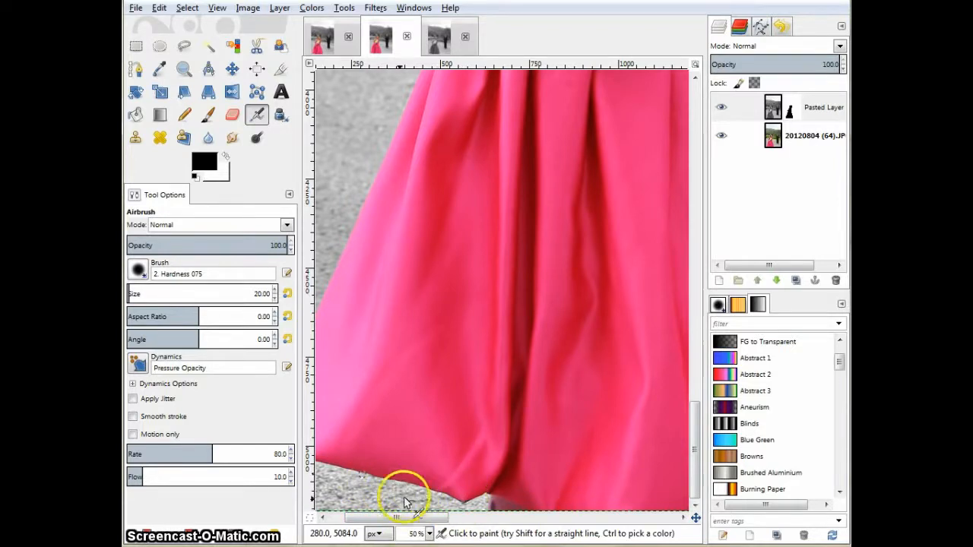
pyautogui.moveTo(386, 518); pyautogui.dragTo(357, 489)
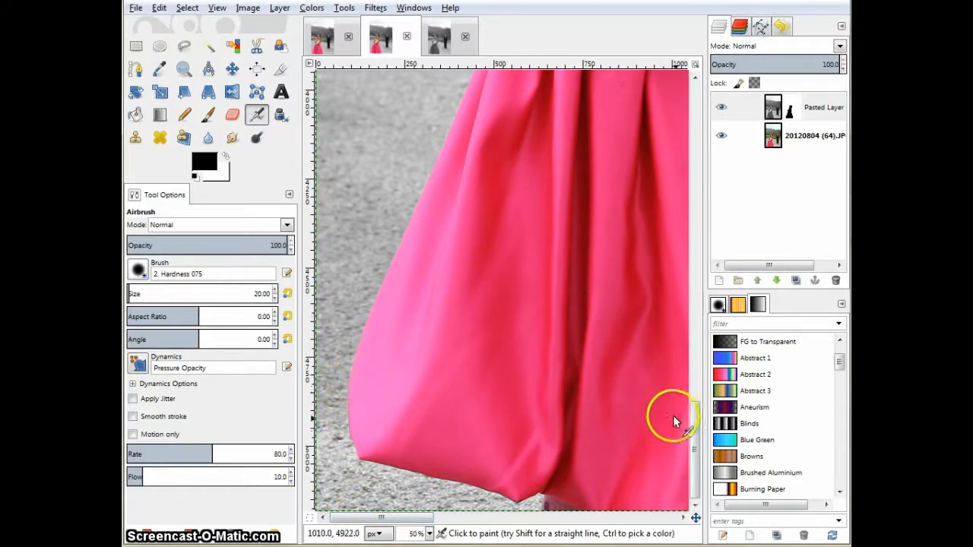
pyautogui.moveTo(692, 423); pyautogui.dragTo(679, 282)
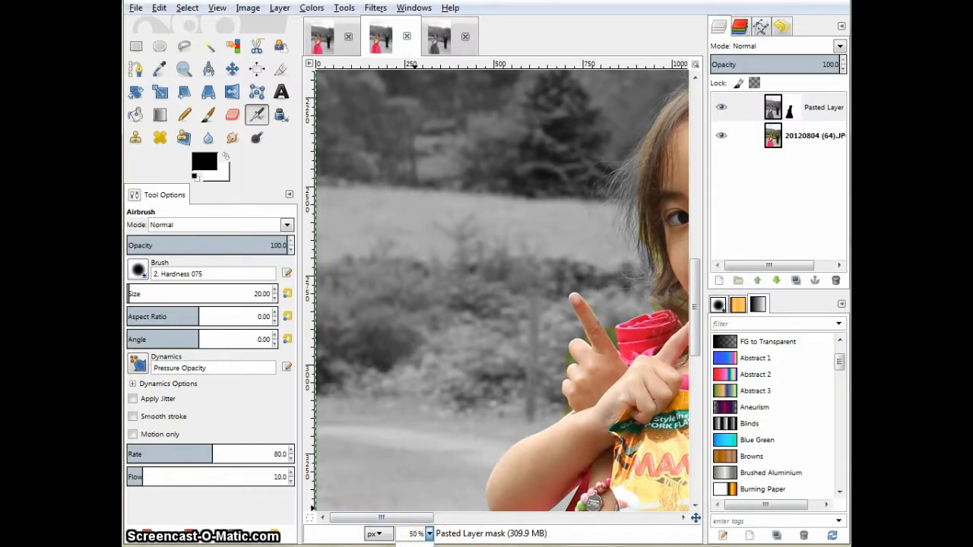
pyautogui.click(415, 545)
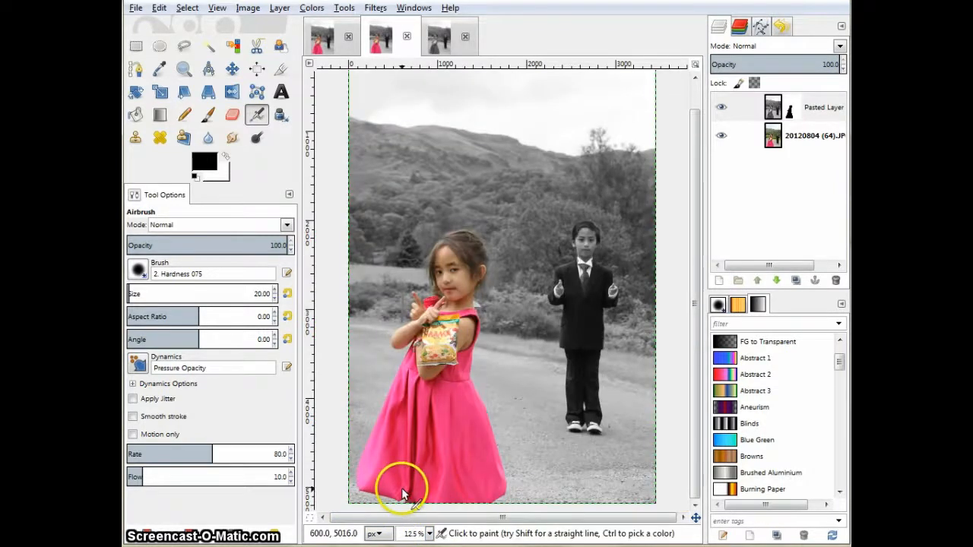